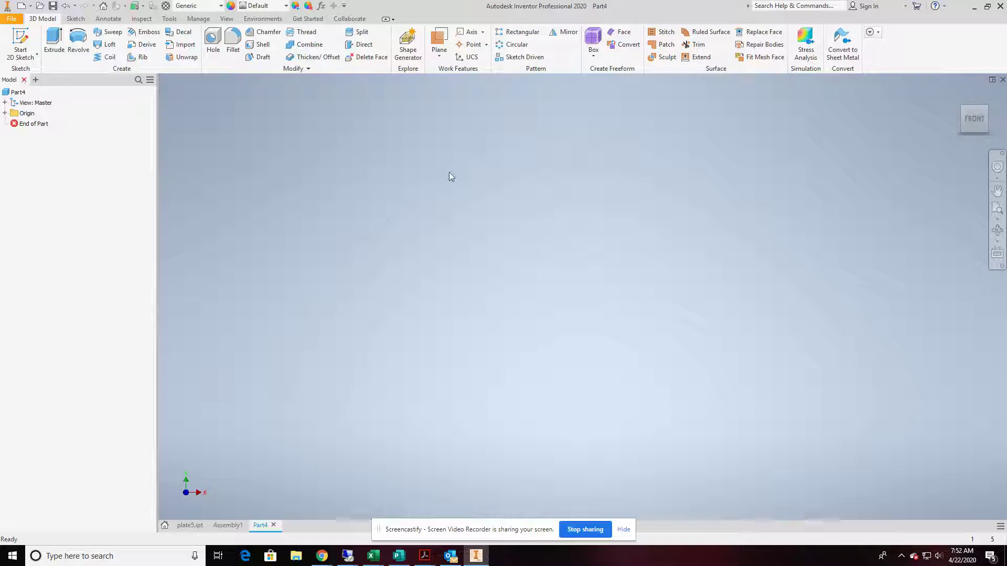
# - Start a sketch on the YZ plane and draw a circle at the origin
pyautogui.click(16, 44)
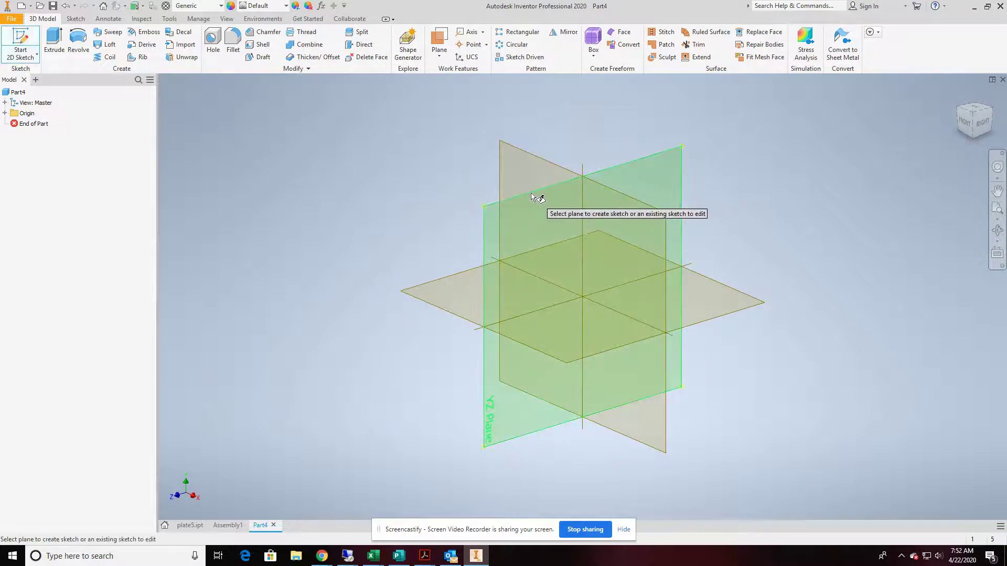
pyautogui.click(528, 196)
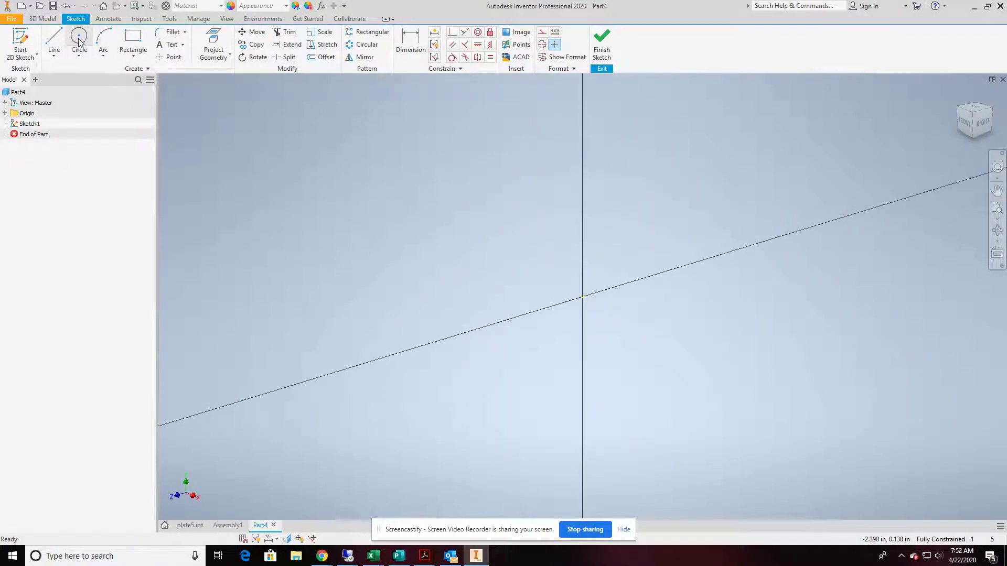
pyautogui.click(79, 37)
pyautogui.click(583, 297)
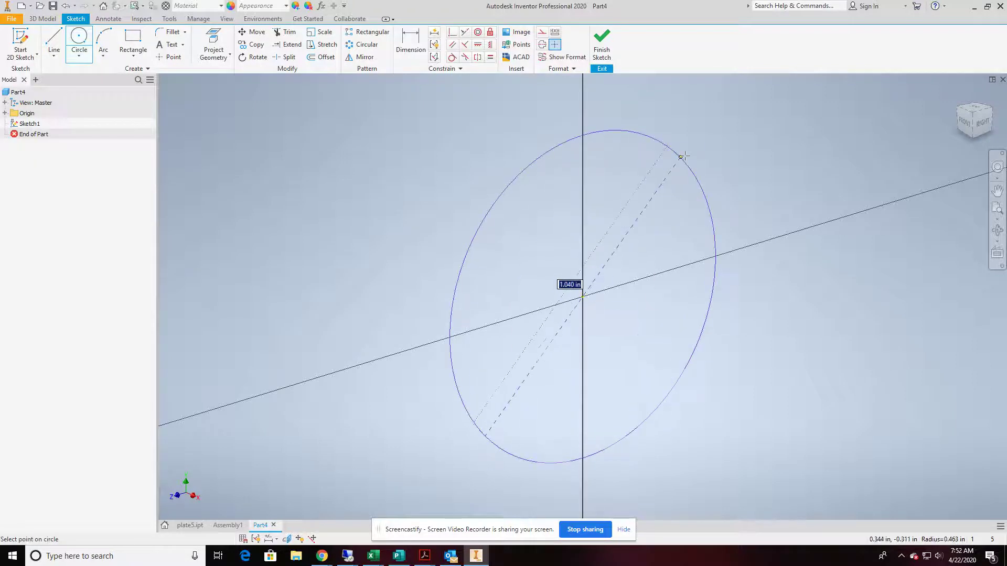
pyautogui.click(682, 157)
# - Dimension the circle to a 2.1 diameter, finish the sketch and begin an extrusion
pyautogui.press('d')
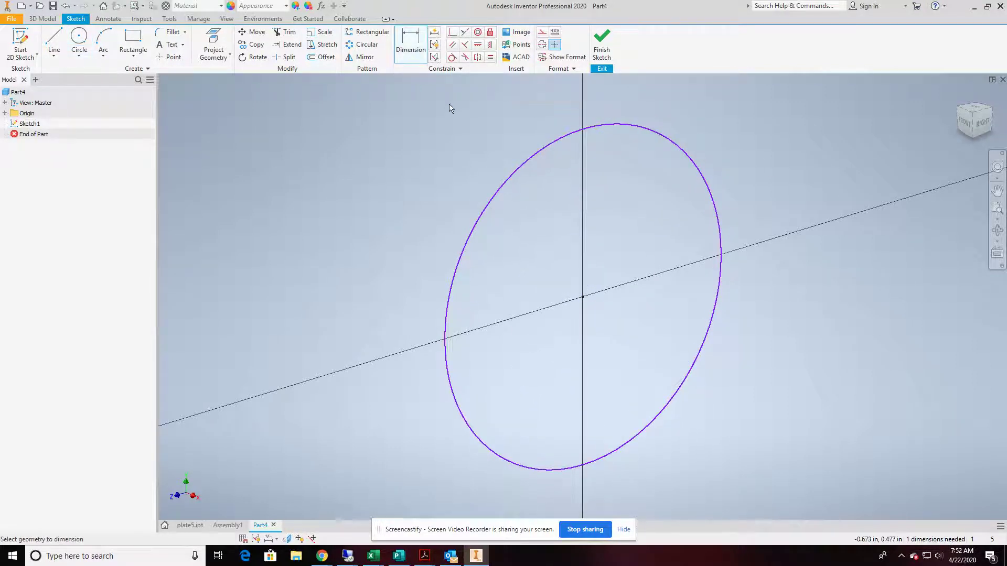
pyautogui.click(507, 186)
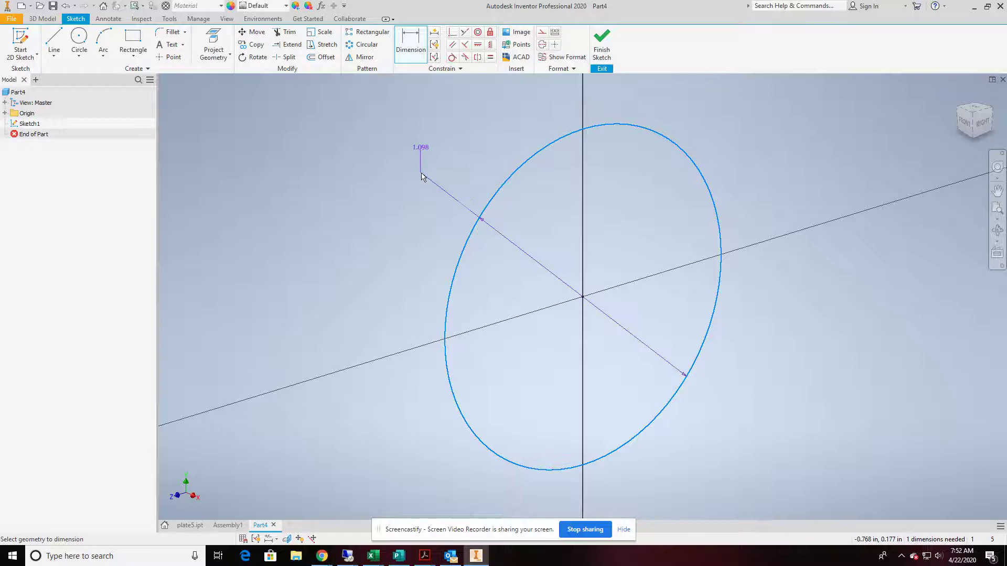
pyautogui.click(421, 176)
pyautogui.write('2.1')
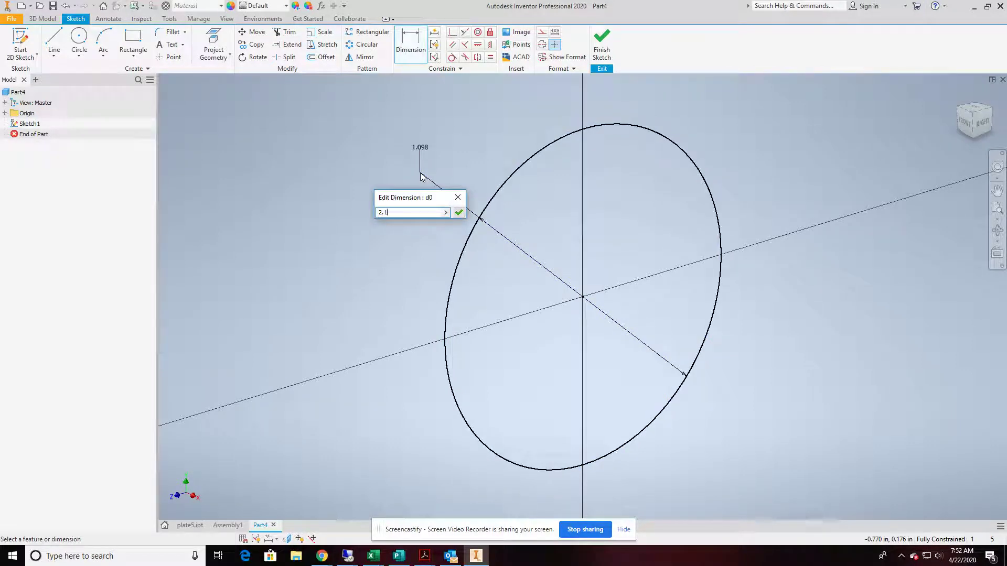
pyautogui.click(459, 212)
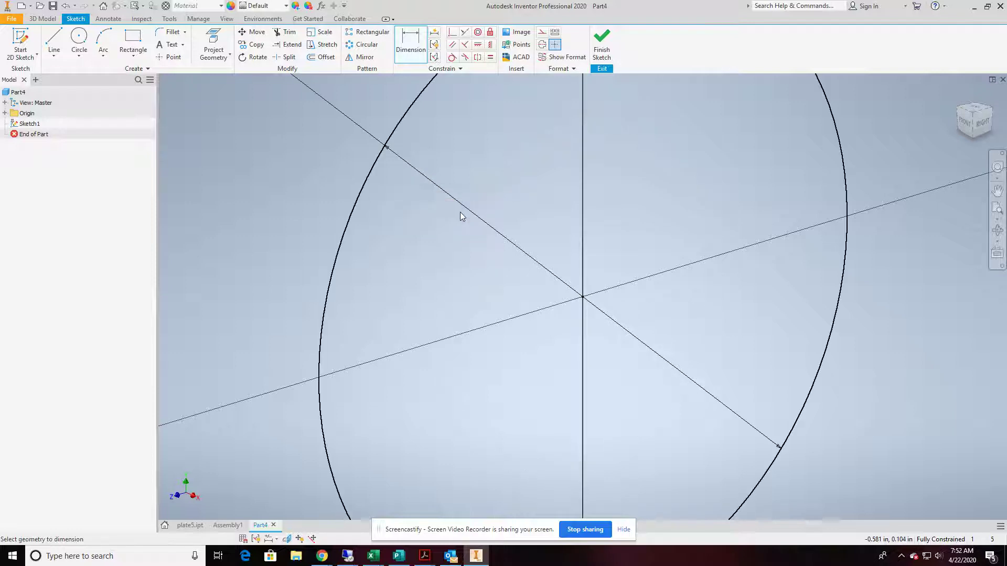
pyautogui.click(602, 43)
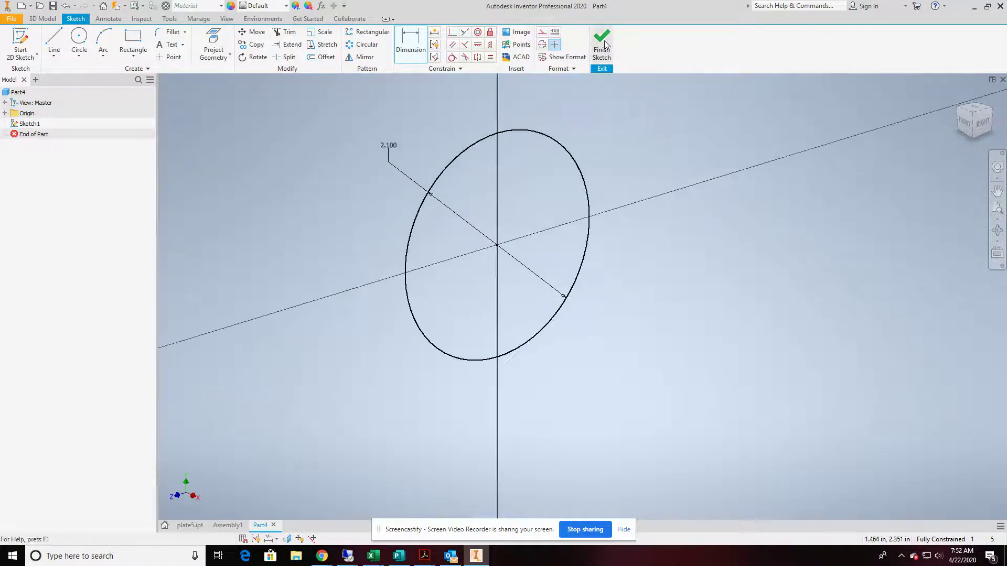
pyautogui.click(54, 43)
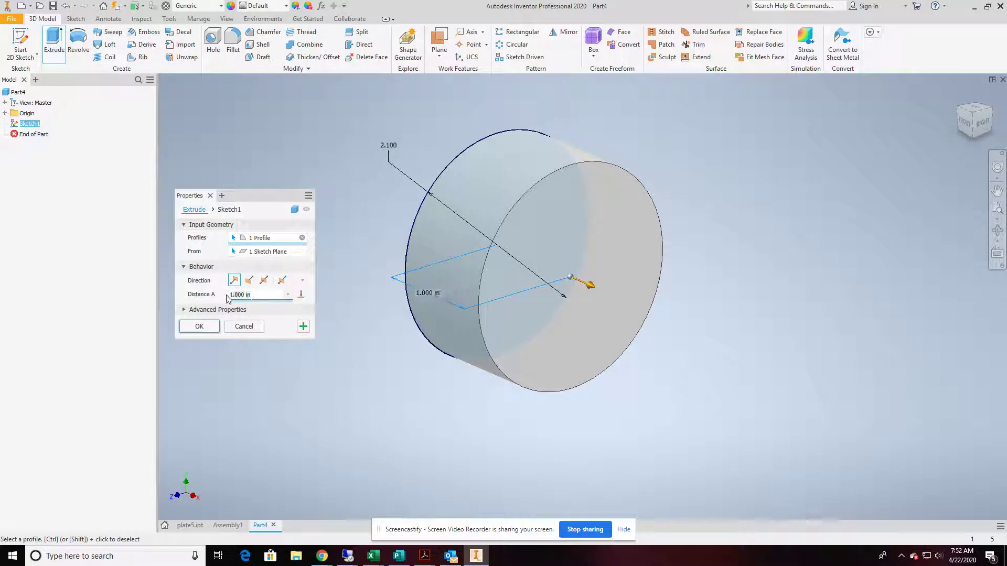
# - Extrude the disk 0.25 in and draw a centred circle on its front face
pyautogui.write('.25')
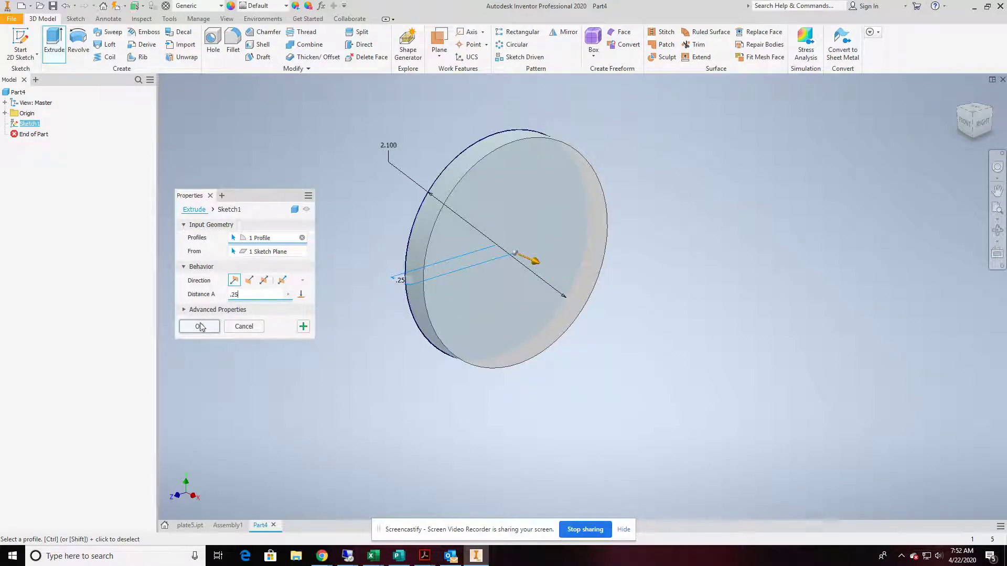
pyautogui.click(199, 327)
pyautogui.click(20, 43)
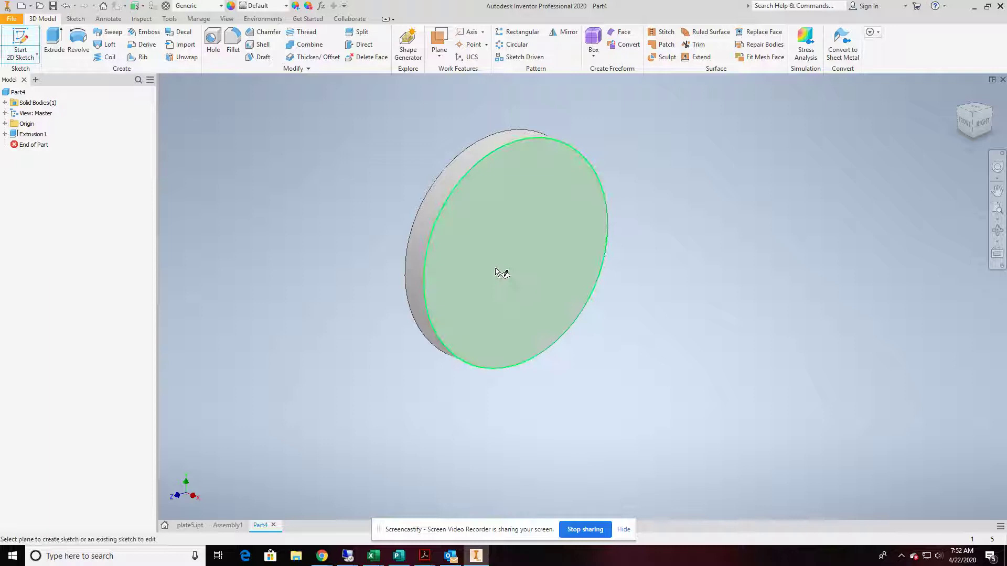
pyautogui.click(509, 238)
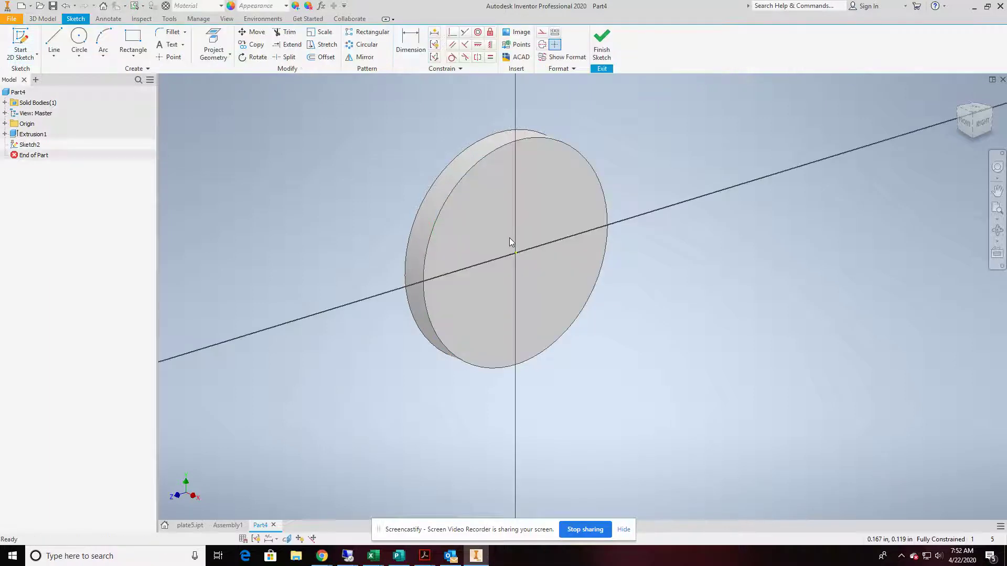
pyautogui.click(88, 42)
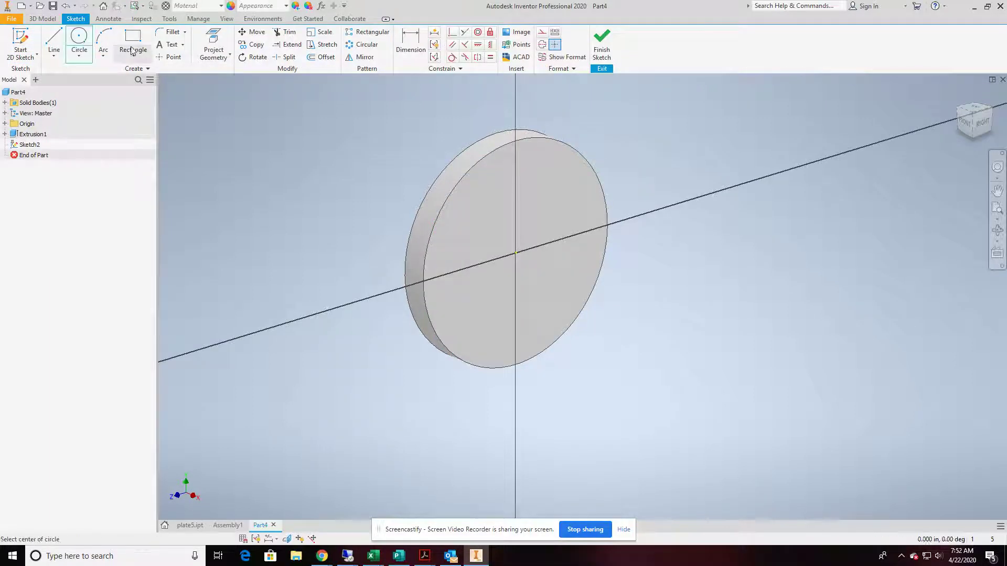
pyautogui.click(518, 253)
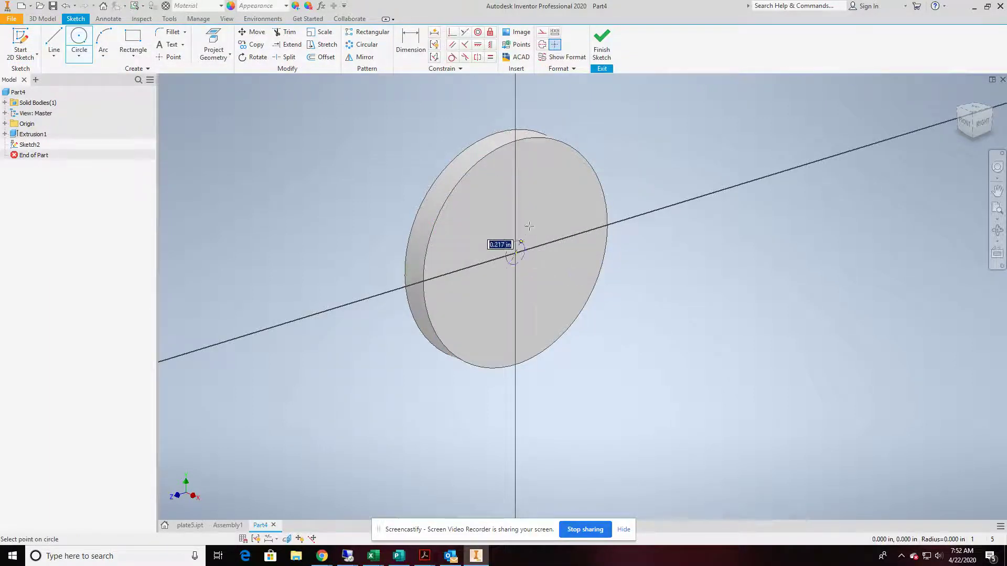
pyautogui.click(551, 145)
# - Dimension the inner circle to a 2 in diameter and finish the sketch
pyautogui.click(411, 42)
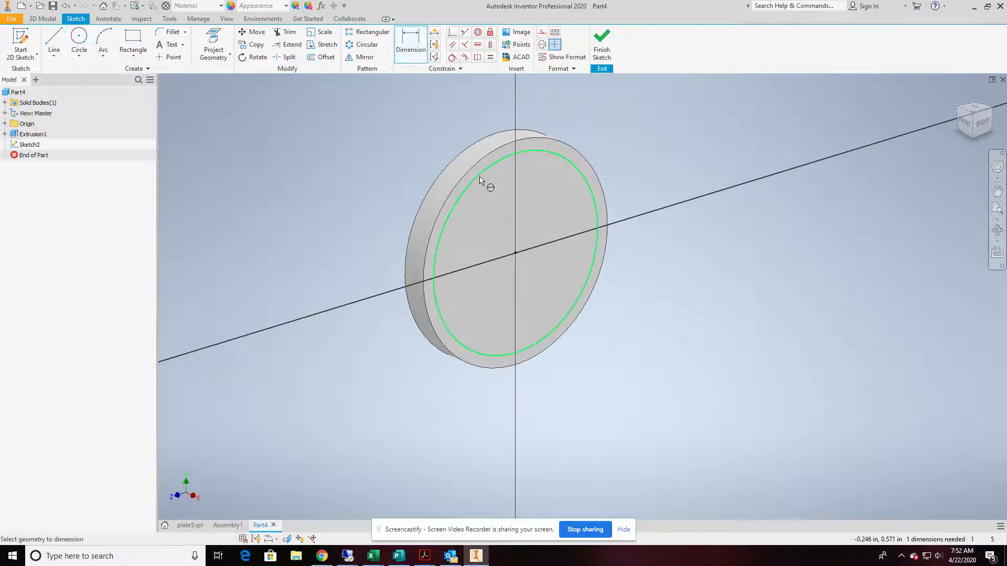
pyautogui.click(479, 180)
pyautogui.click(408, 161)
pyautogui.write('2')
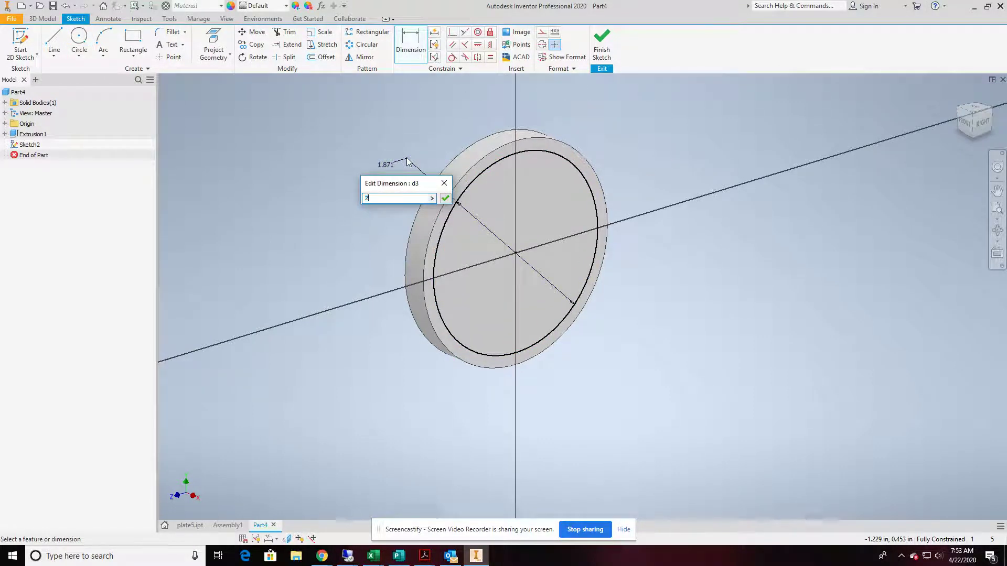
pyautogui.press('Return')
pyautogui.click(601, 44)
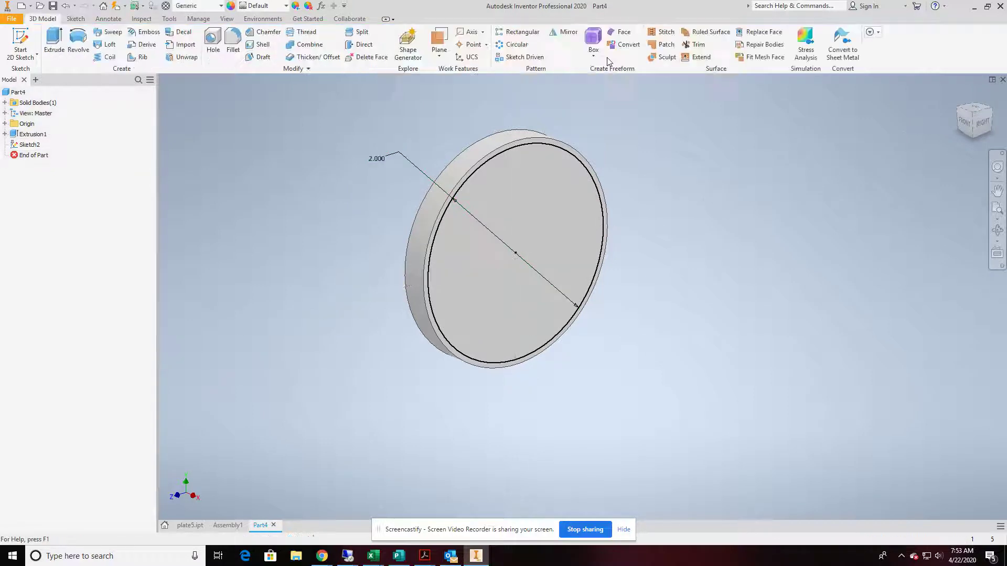
# - Cut-extrude the 2 in circle 0.125 in deep into the disk face
pyautogui.click(54, 45)
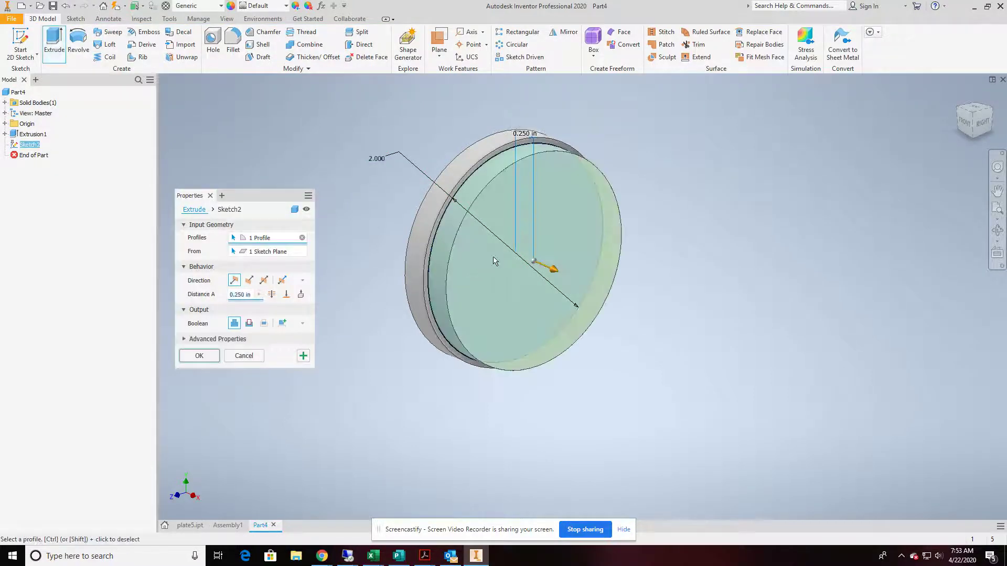
pyautogui.click(249, 323)
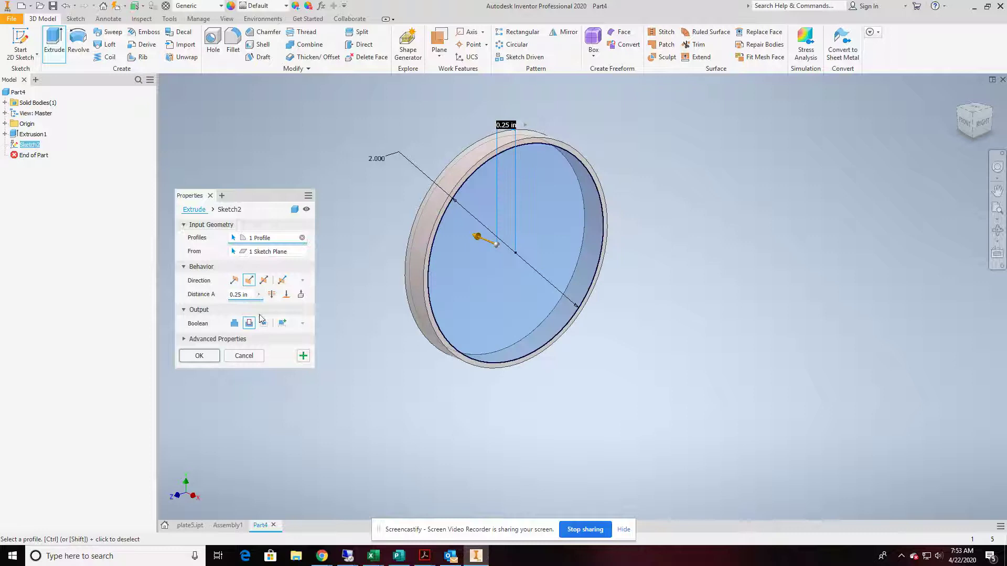
pyautogui.write('125')
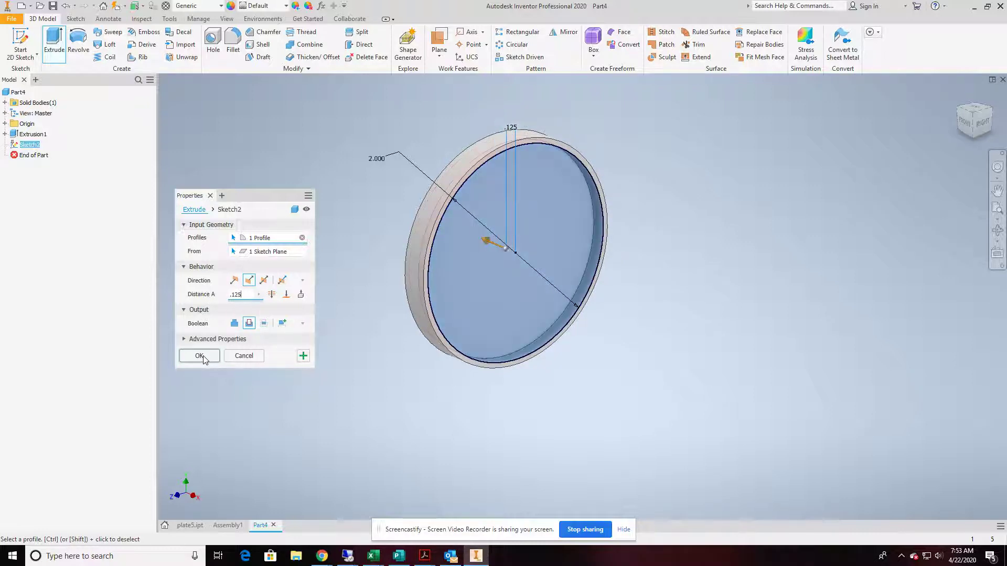
pyautogui.click(199, 356)
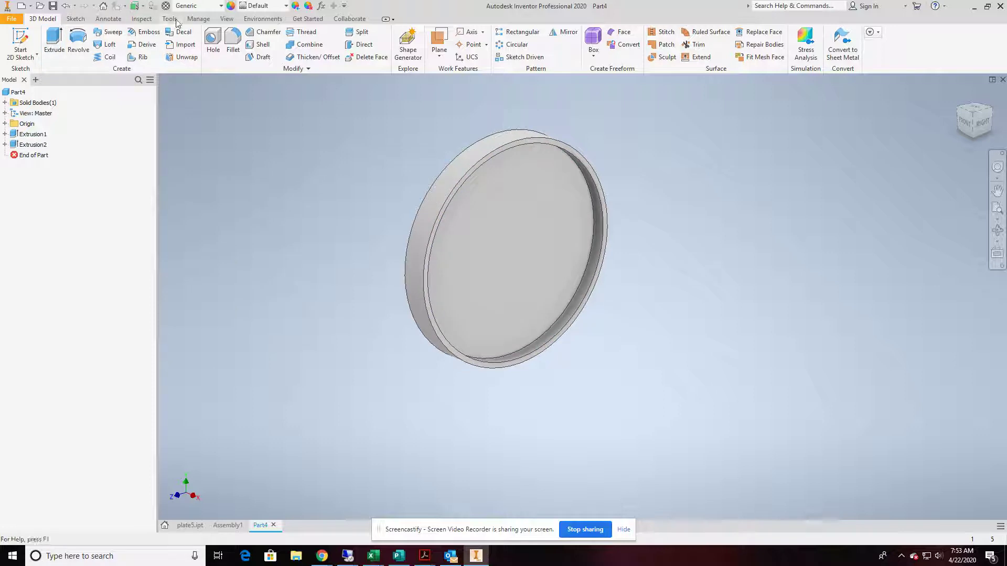
# - Apply Nickel-Copper Alloy 400 material and save the part as plate8
pyautogui.click(220, 7)
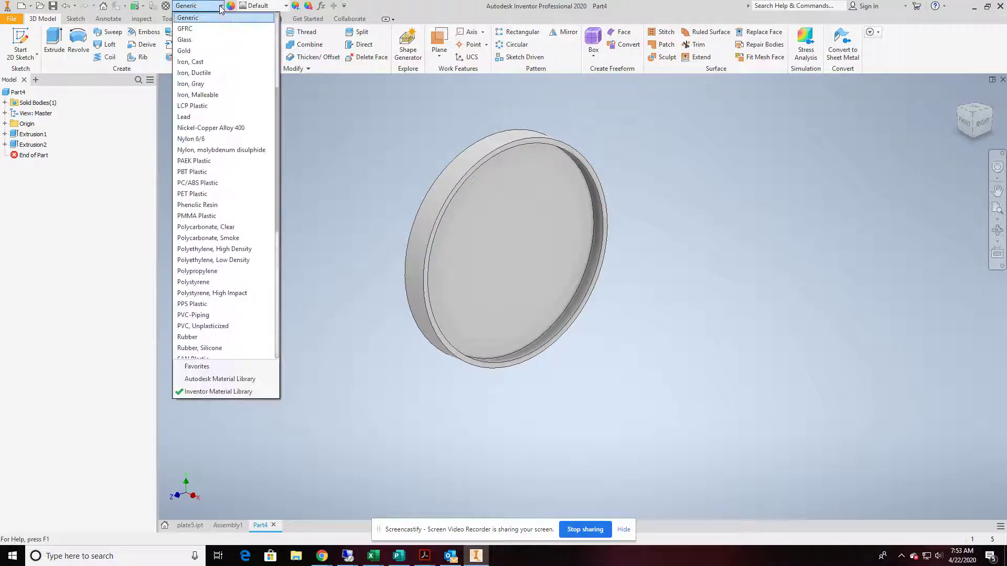
pyautogui.click(222, 132)
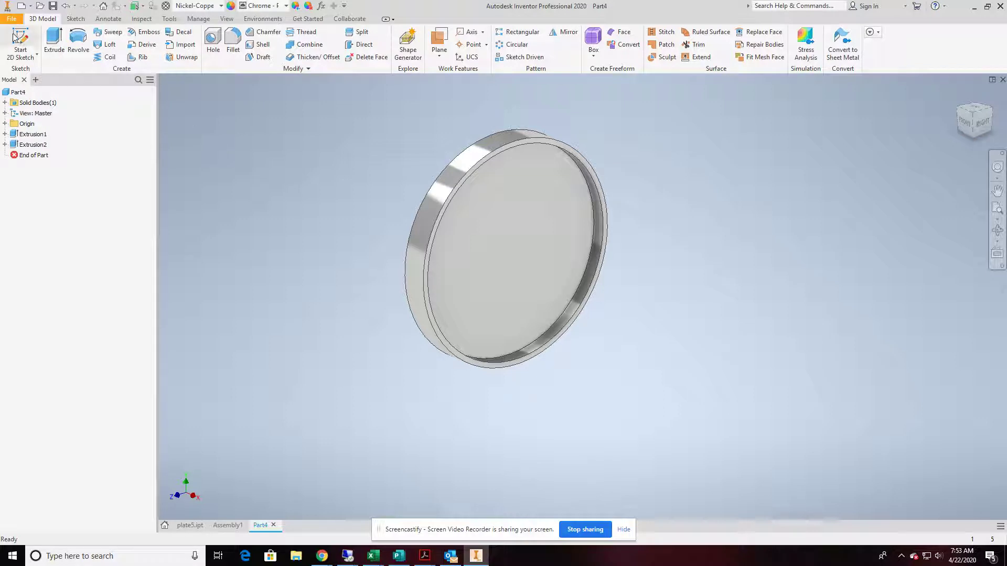
pyautogui.click(11, 18)
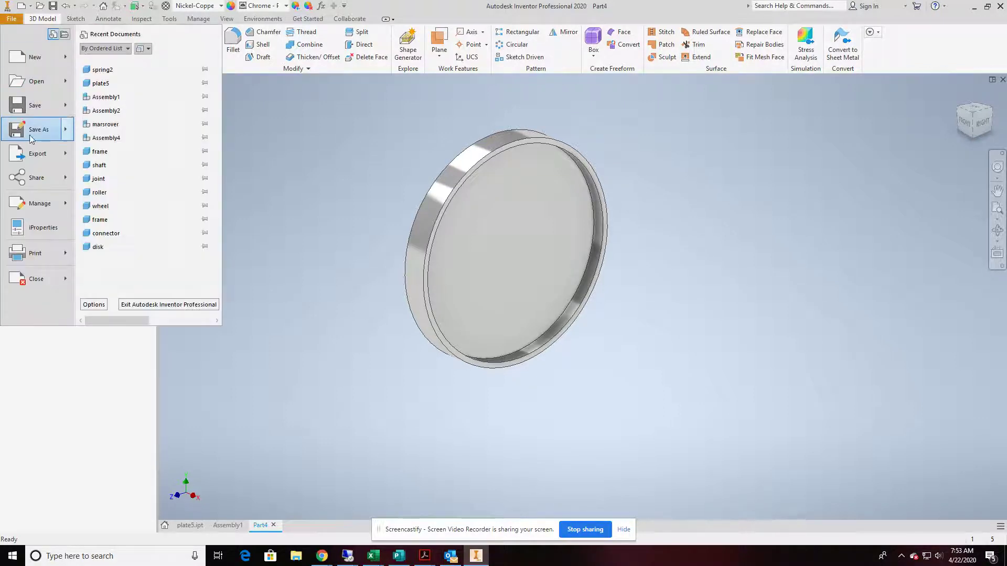
pyautogui.press('Escape')
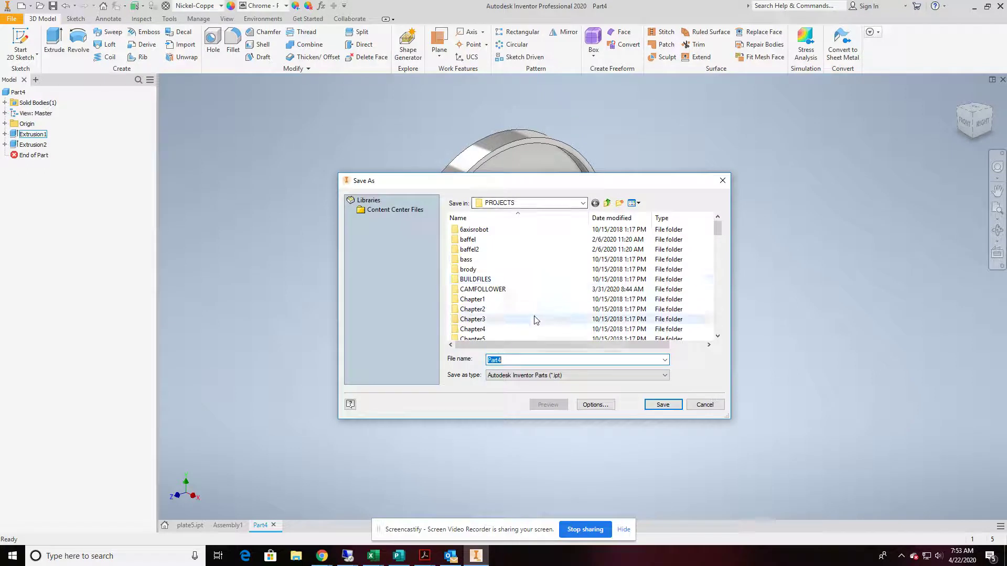
pyautogui.write('plate')
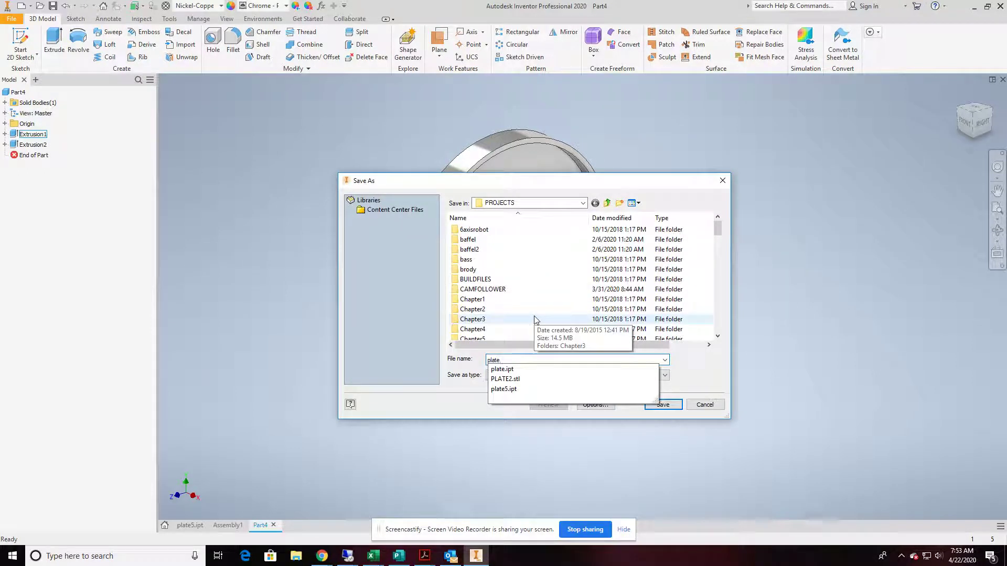
pyautogui.press('Escape')
pyautogui.click(662, 404)
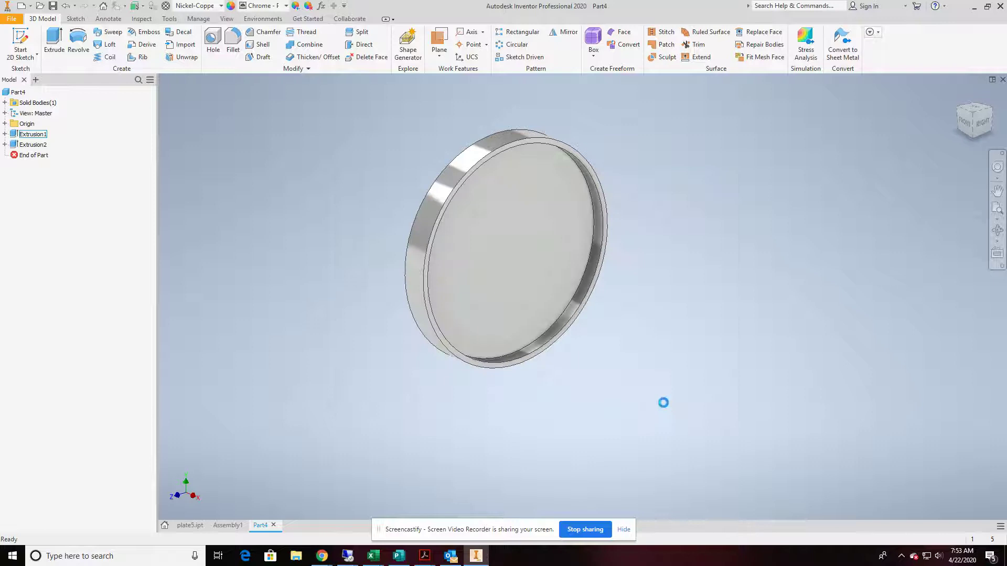
# - Create a new assembly document
pyautogui.click(12, 19)
pyautogui.moveTo(35, 60)
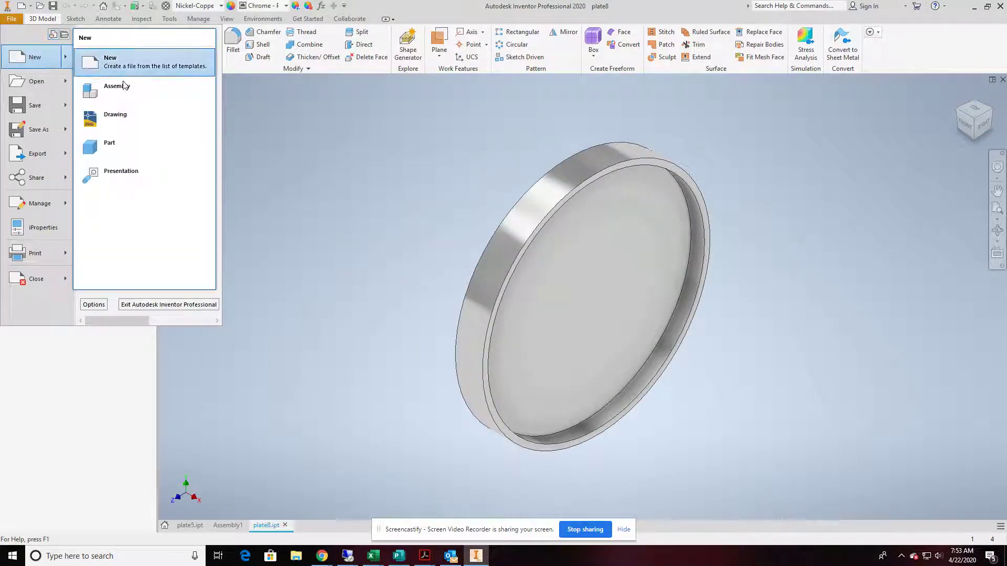
pyautogui.click(105, 86)
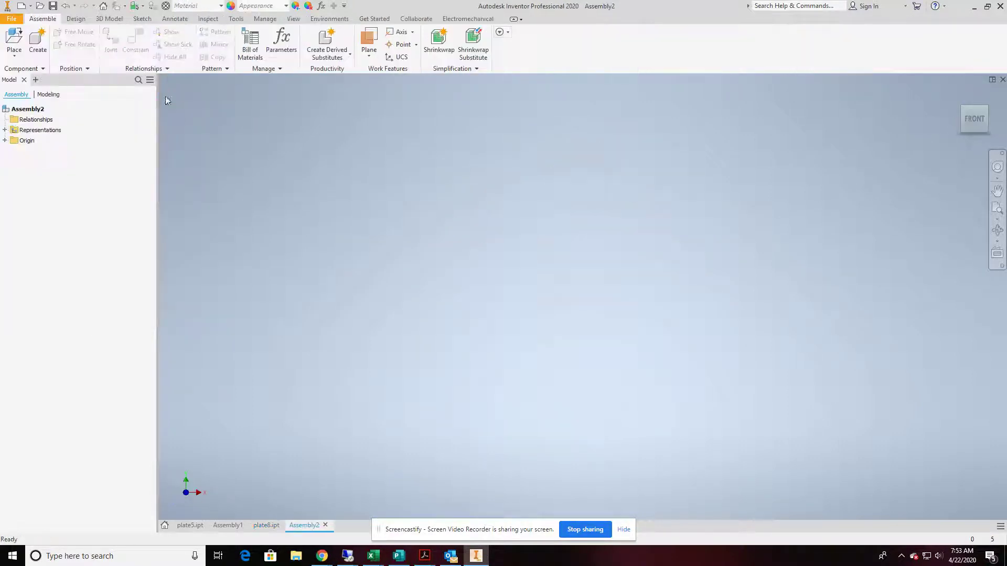
# - Place two copies of plate8.ipt in the assembly
pyautogui.click(14, 41)
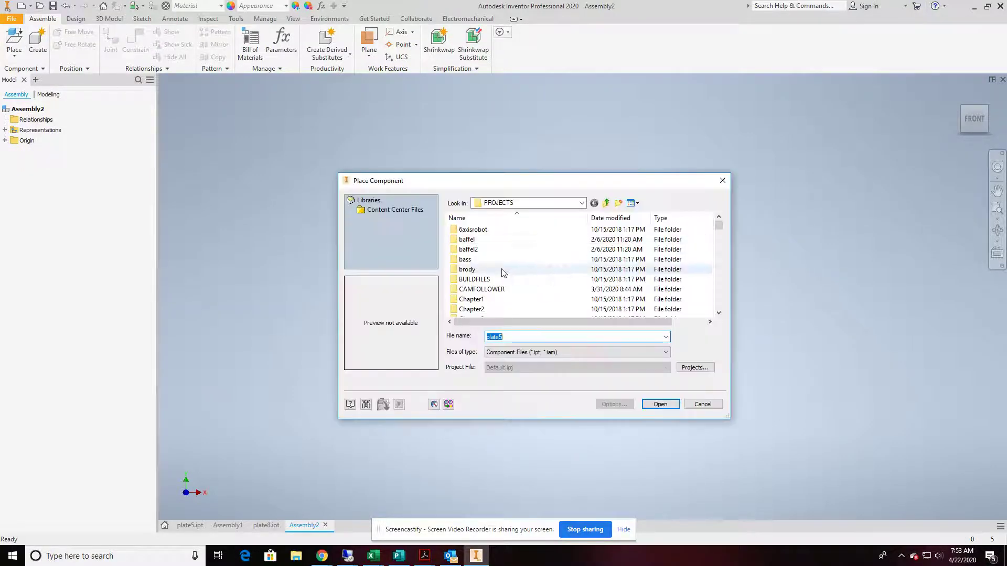
pyautogui.scroll(-6, 503, 275)
pyautogui.scroll(-8, 503, 275)
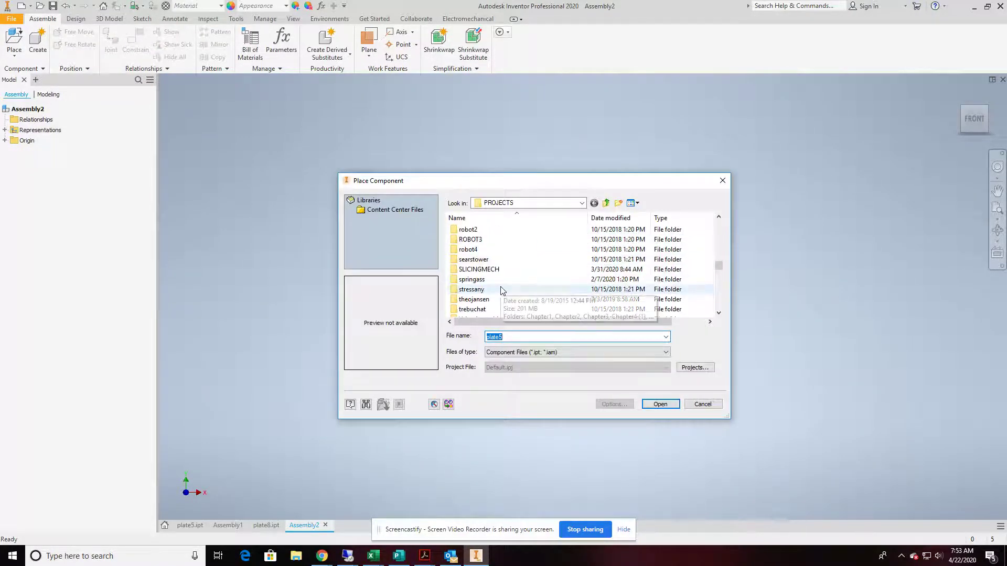
pyautogui.scroll(-5, 502, 290)
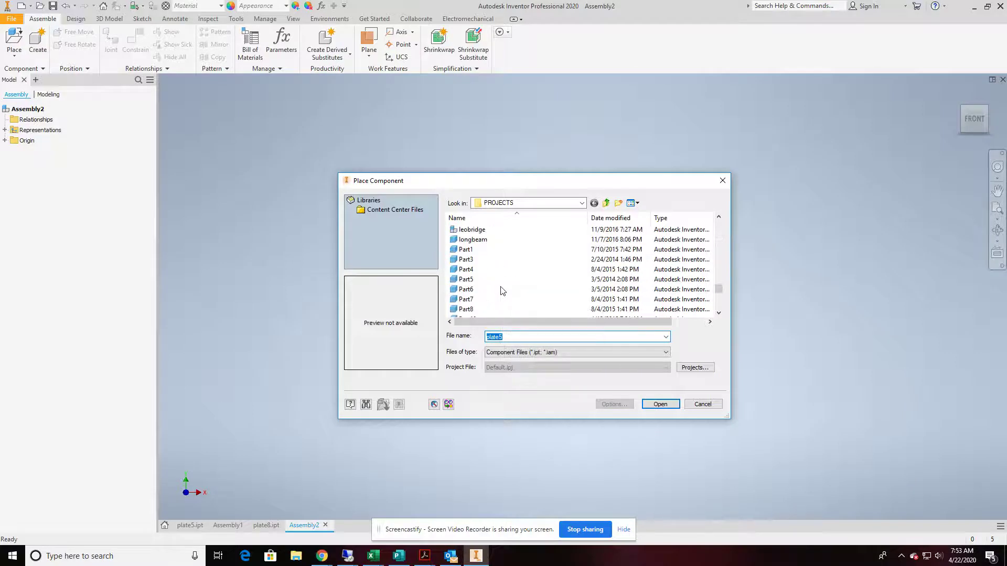
pyautogui.click(466, 289)
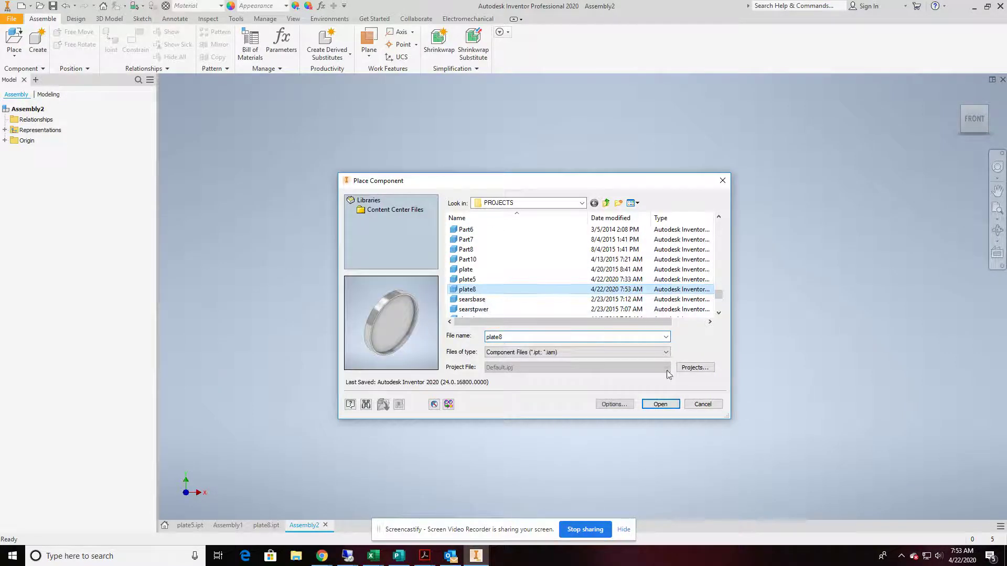
pyautogui.click(660, 404)
pyautogui.click(288, 272)
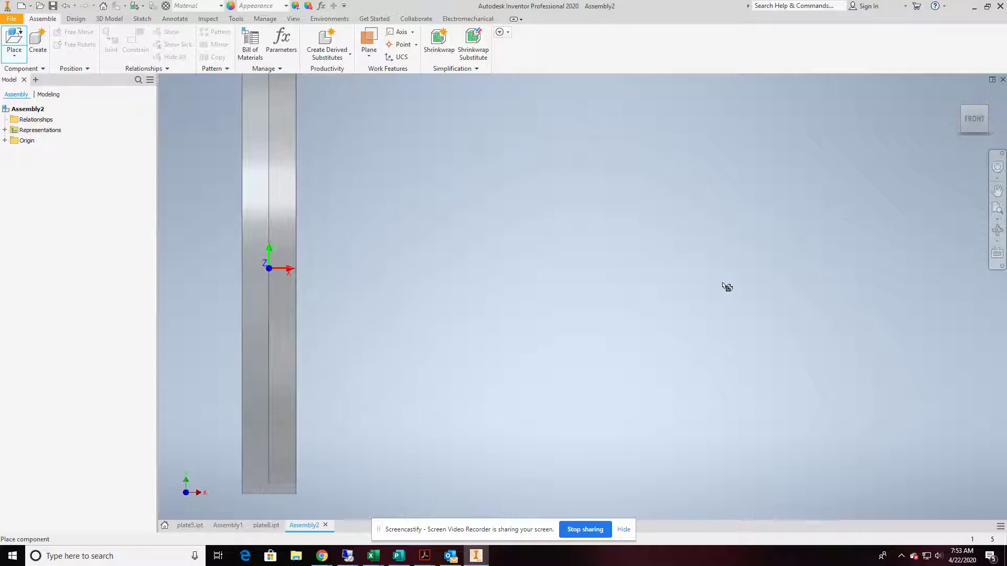
pyautogui.press('F6')
pyautogui.click(846, 331)
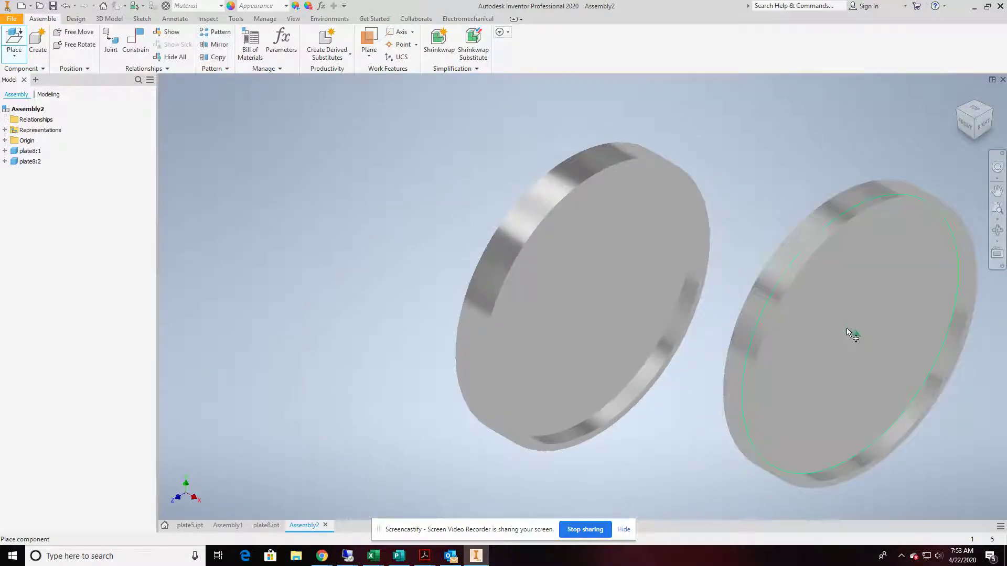
pyautogui.scroll(-3, 636, 249)
pyautogui.press('Escape')
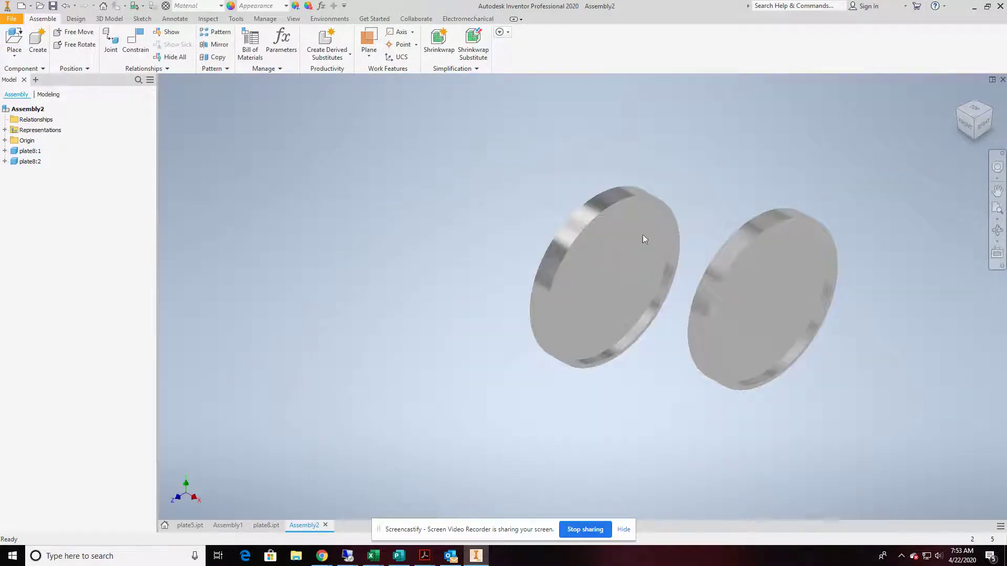
# - Free-rotate plate8:2 so it faces front like the first plate
pyautogui.click(74, 49)
pyautogui.click(765, 269)
pyautogui.moveTo(735, 261); pyautogui.dragTo(551, 228)
pyautogui.press('Escape')
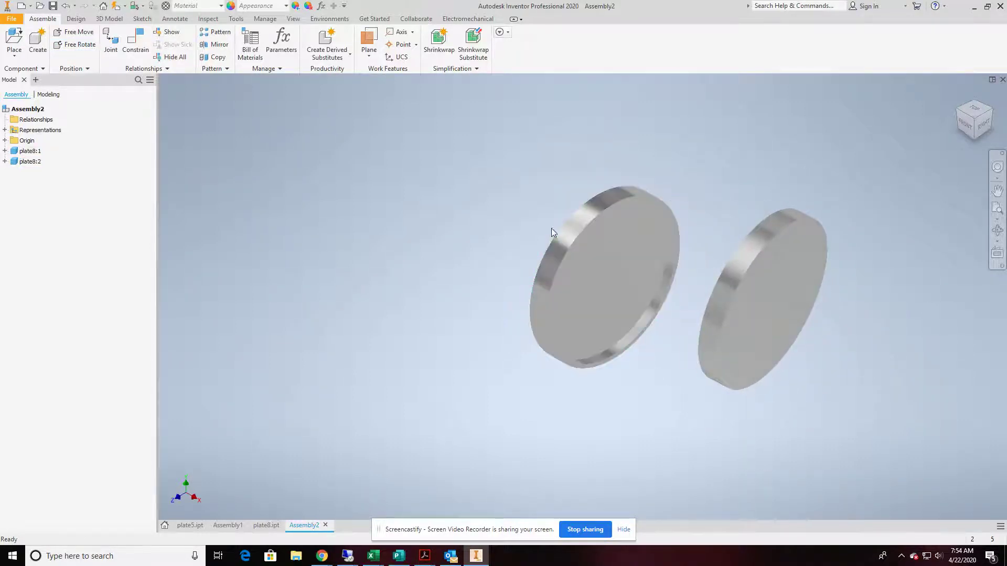
pyautogui.scroll(-5, 479, 222)
pyautogui.scroll(6, 479, 223)
pyautogui.scroll(-3, 465, 218)
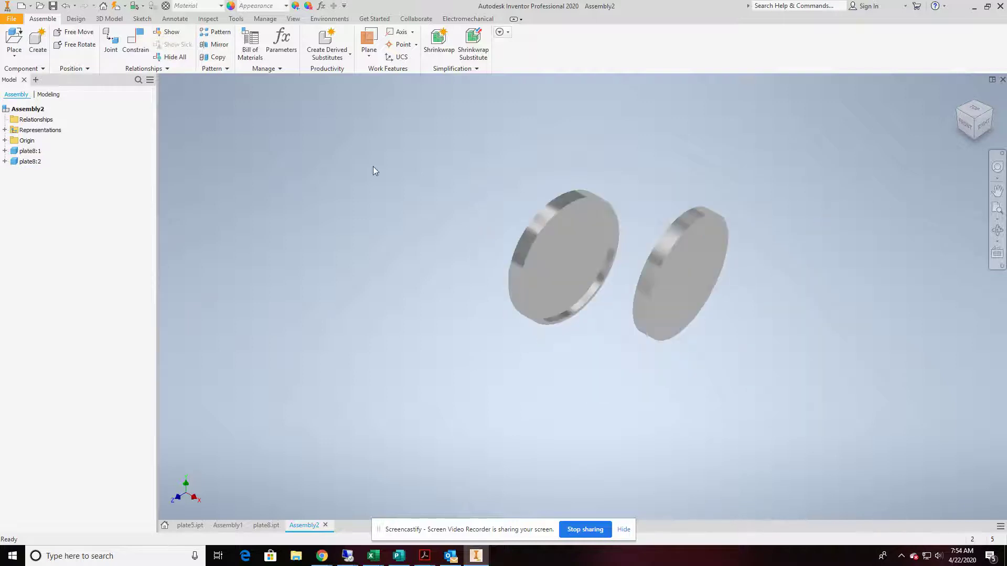
# - Constrain the left plate's face to the assembly X Axis and apply
pyautogui.click(134, 43)
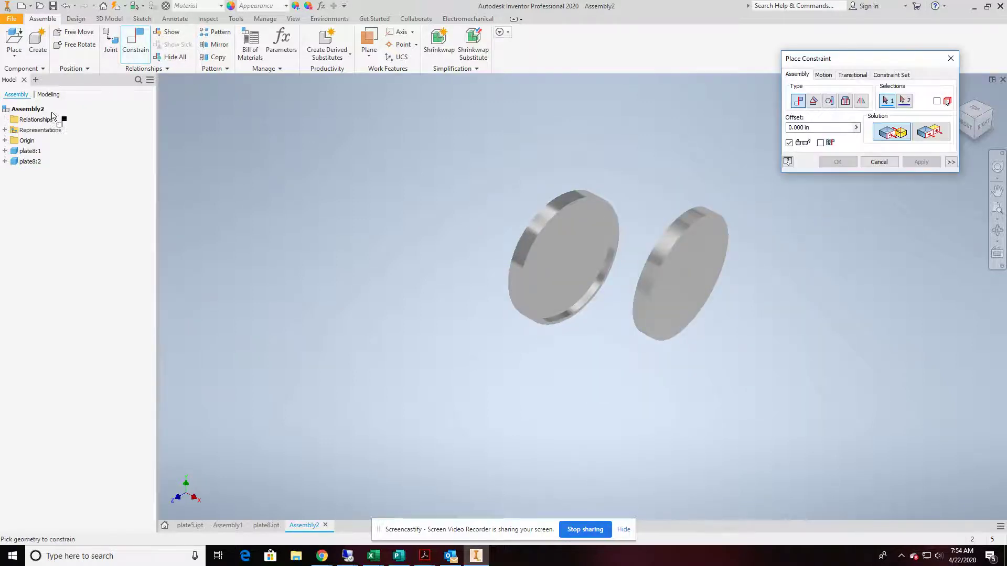
pyautogui.click(5, 140)
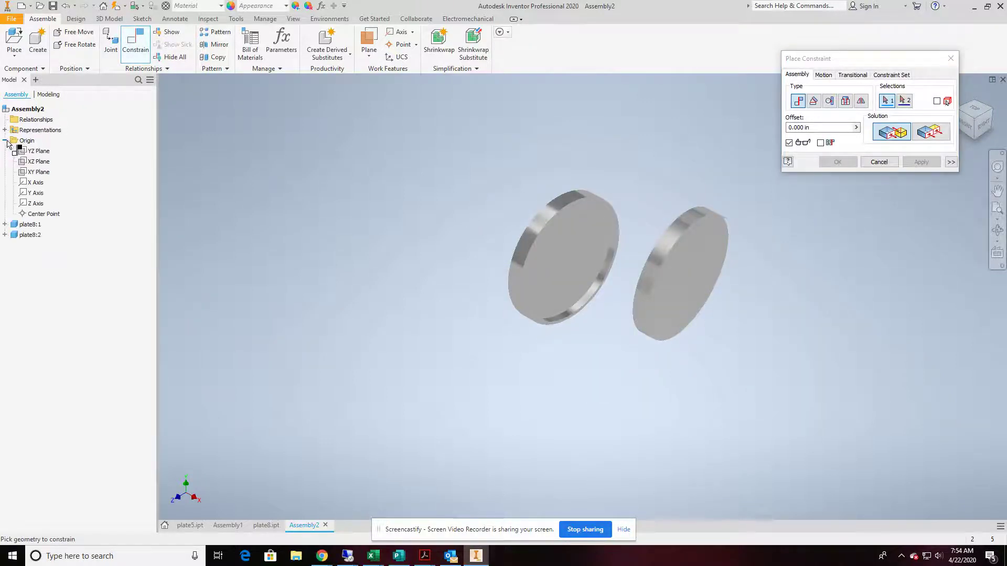
pyautogui.click(37, 183)
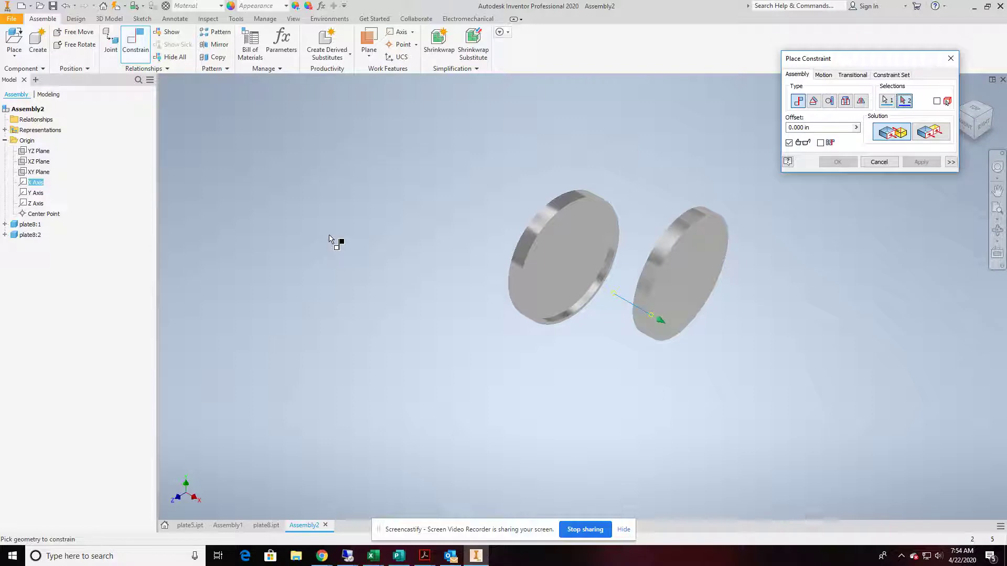
pyautogui.click(553, 206)
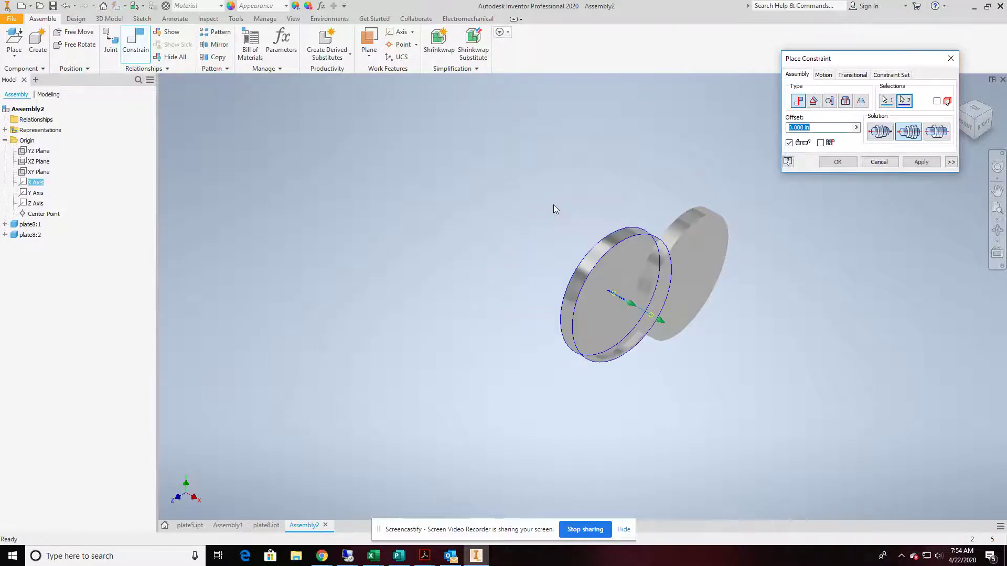
pyautogui.click(921, 161)
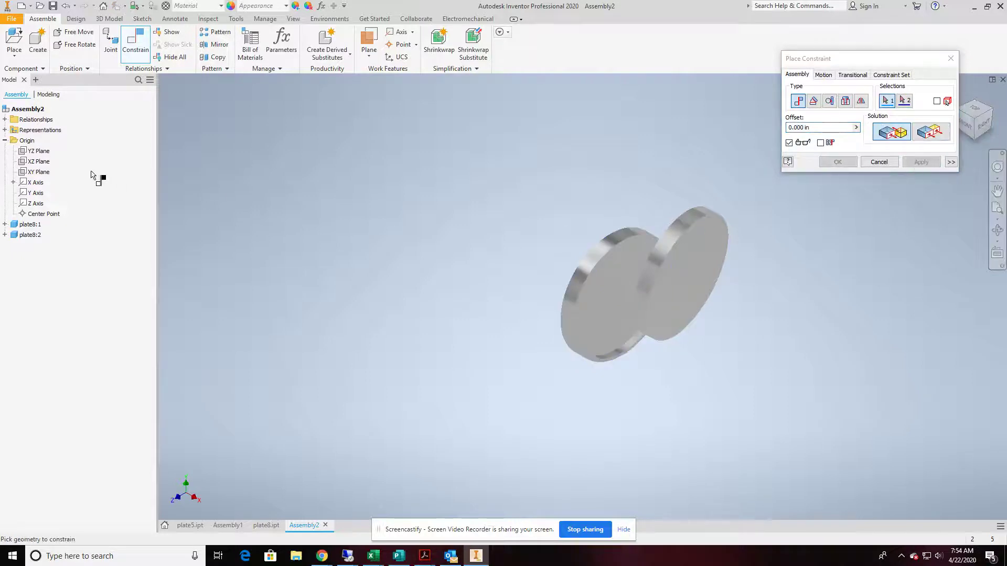
# - Constrain the right plate's circular edge to the X Axis as well
pyautogui.click(35, 185)
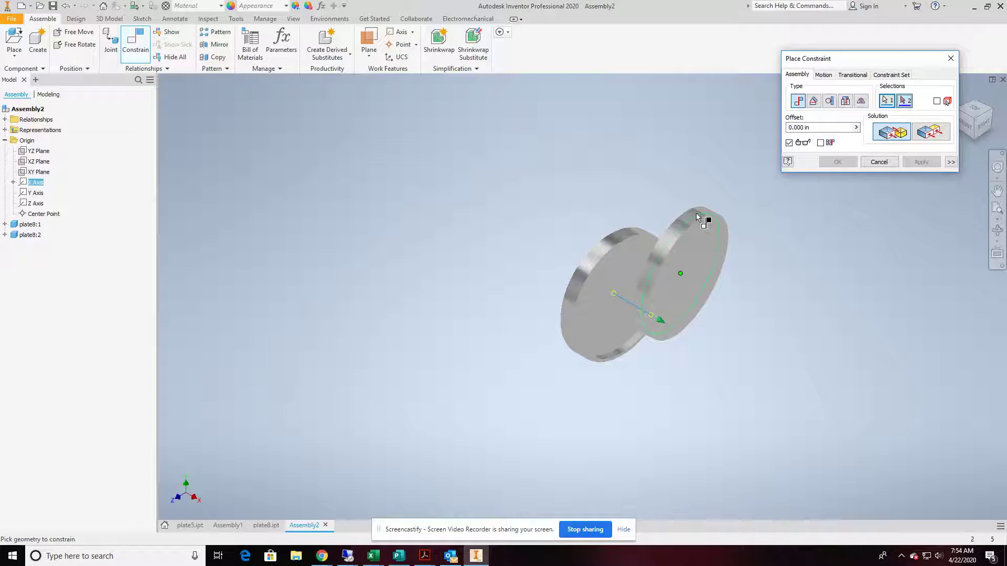
pyautogui.scroll(5, 697, 211)
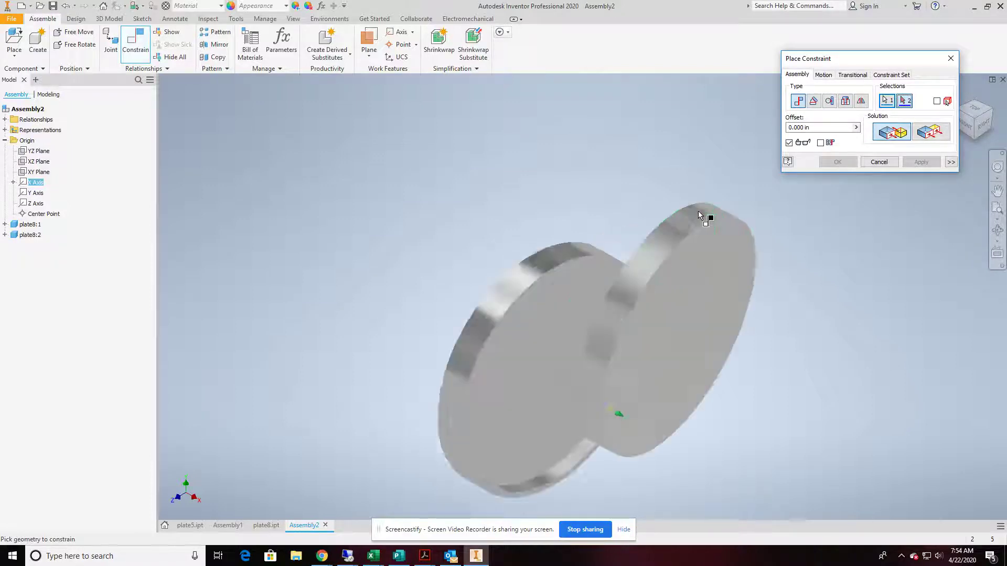
pyautogui.click(698, 216)
pyautogui.scroll(-5, 679, 199)
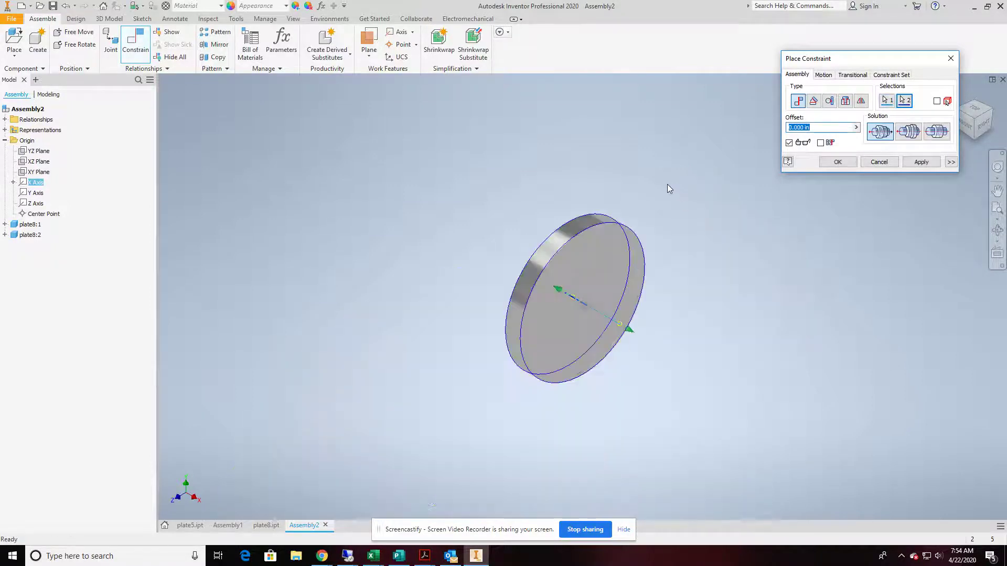
pyautogui.click(837, 162)
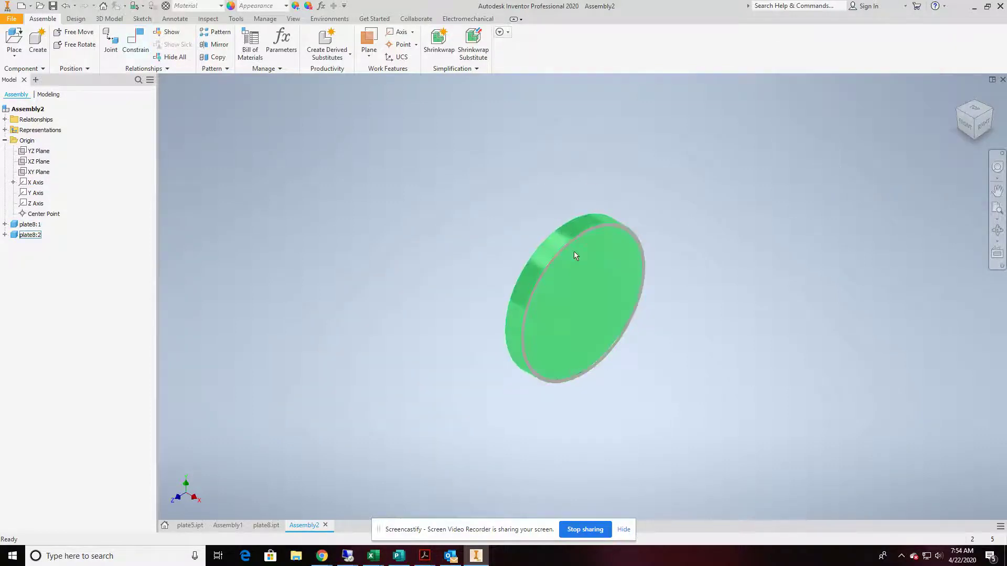
# - Drag plate8:1 and plate8:2 apart in the viewport into separate disks
pyautogui.moveTo(563, 250); pyautogui.dragTo(718, 299)
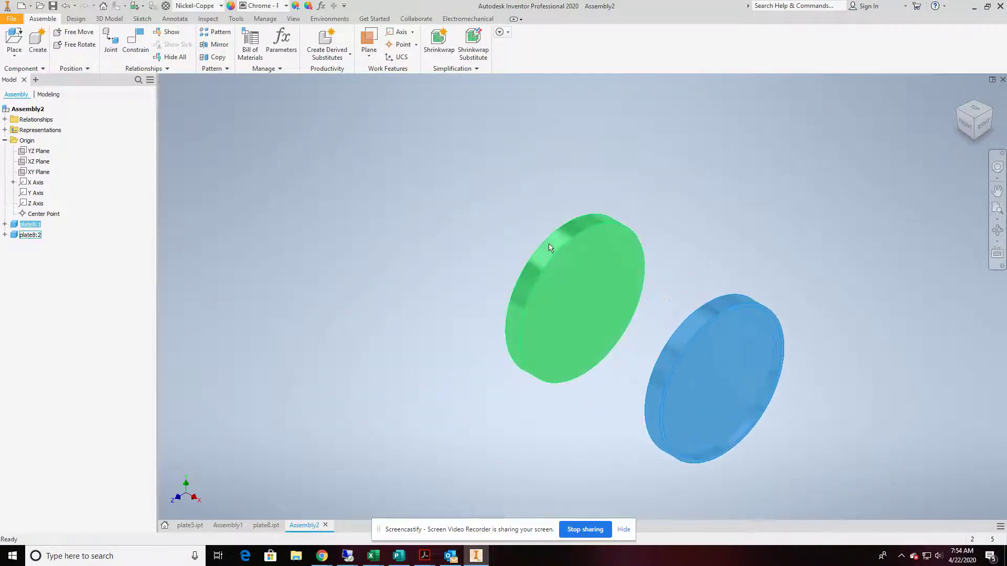
pyautogui.click(555, 246)
pyautogui.moveTo(556, 247); pyautogui.dragTo(533, 240)
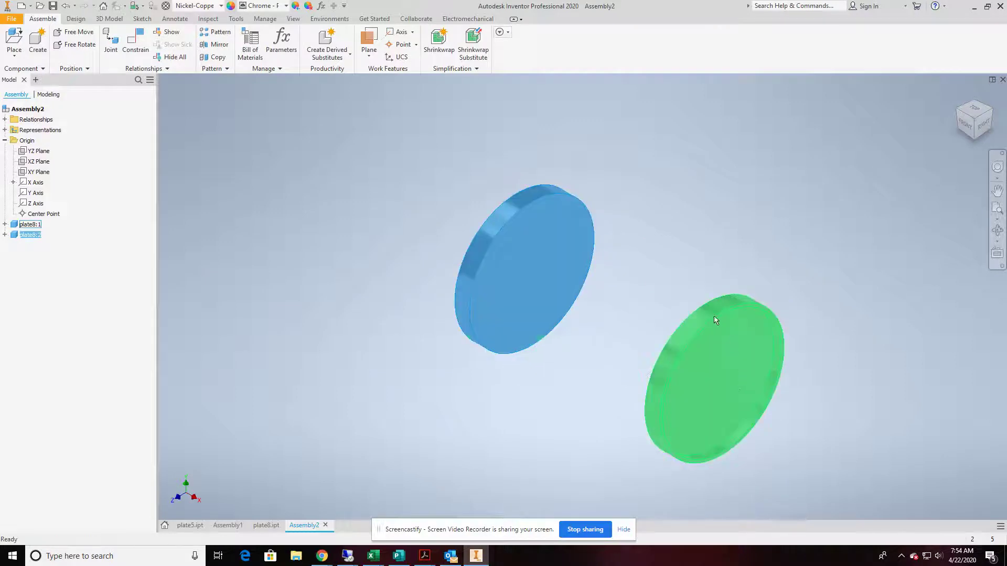
pyautogui.moveTo(713, 320); pyautogui.dragTo(525, 209)
pyautogui.moveTo(482, 274); pyautogui.dragTo(650, 362)
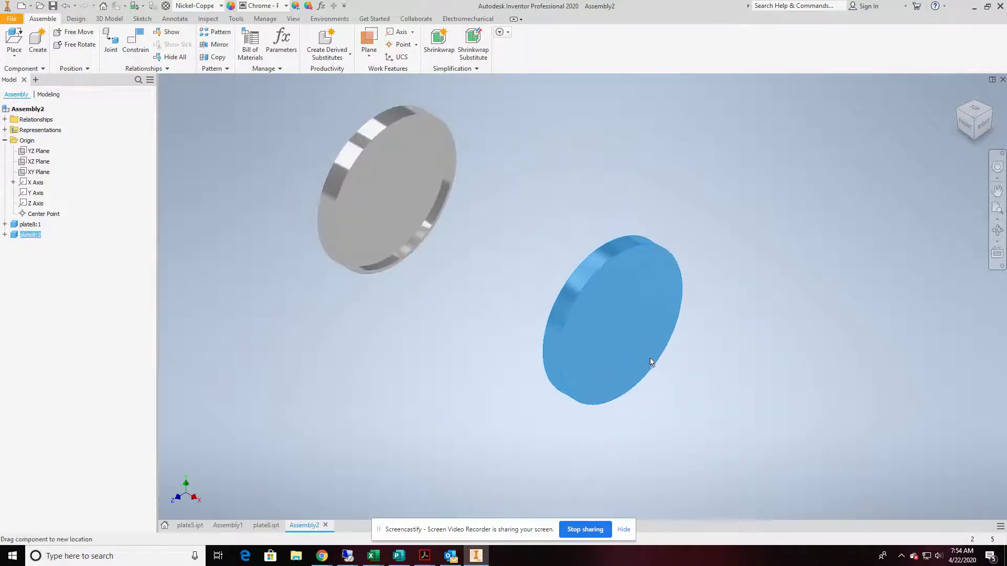
pyautogui.moveTo(366, 137); pyautogui.dragTo(444, 196)
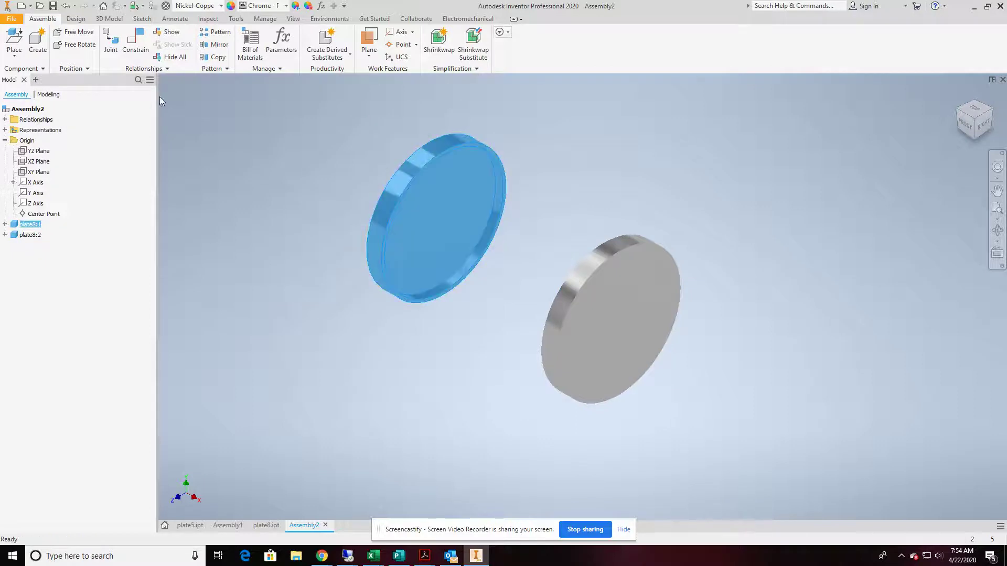
# - Flush the right plate's face with the assembly YZ Plane, then orbit the view upright
pyautogui.click(37, 152)
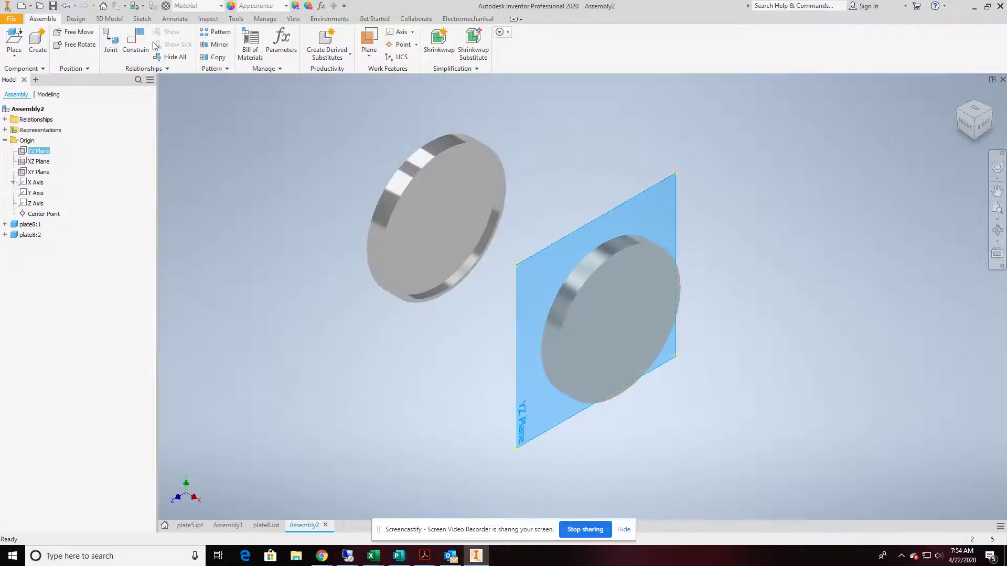
pyautogui.click(135, 43)
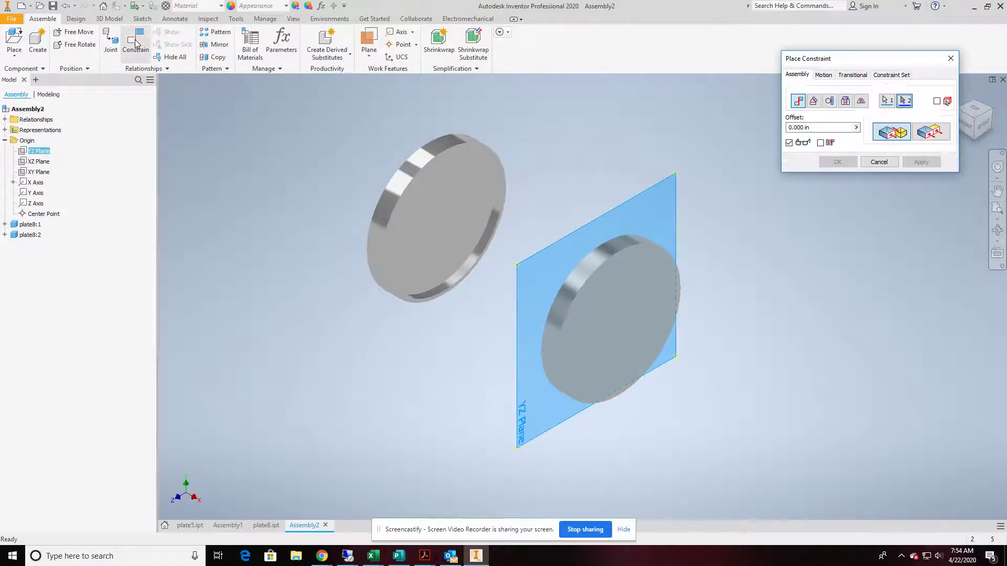
pyautogui.click(630, 315)
pyautogui.click(927, 134)
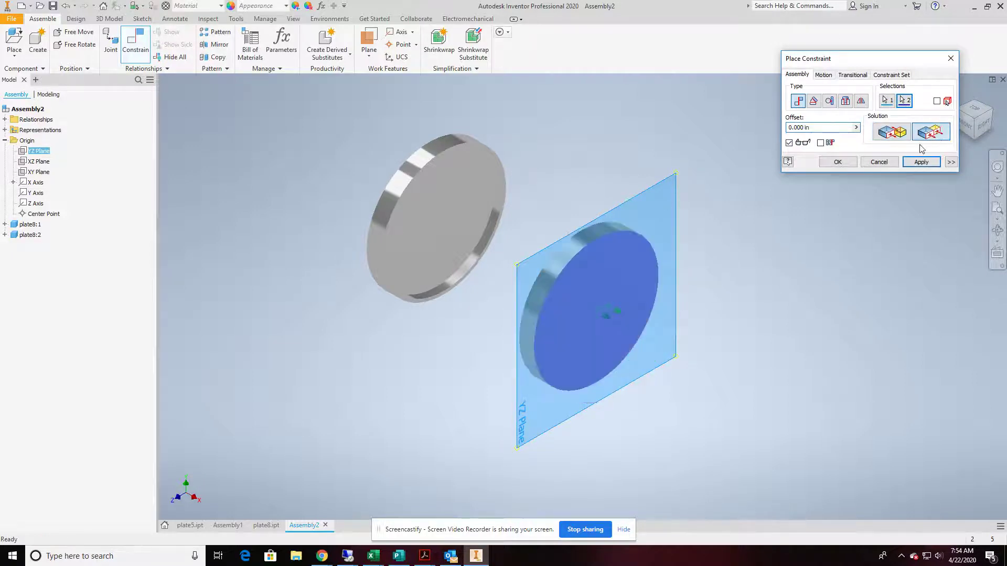
pyautogui.click(837, 161)
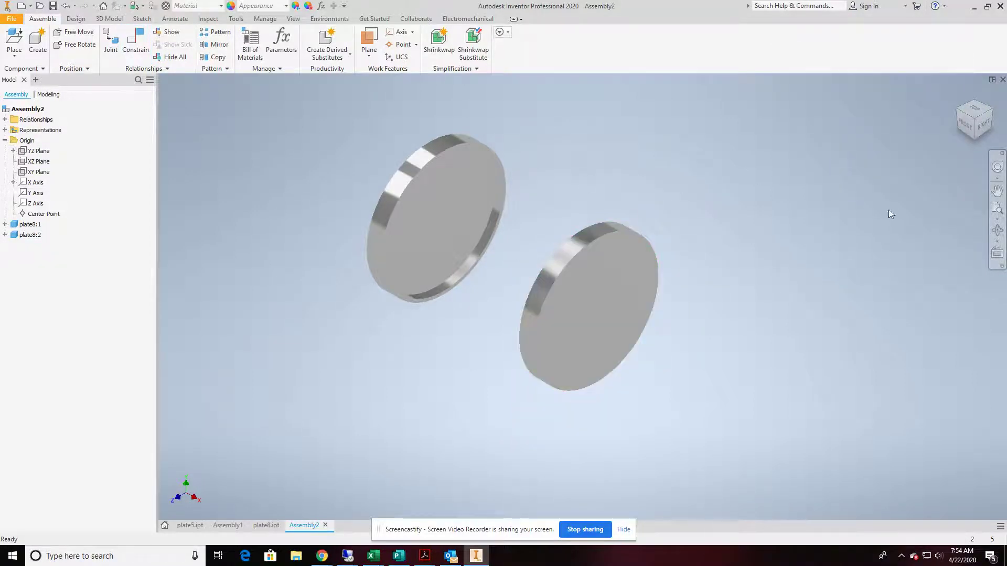
pyautogui.click(997, 229)
pyautogui.moveTo(568, 265); pyautogui.dragTo(652, 292)
pyautogui.press('Escape')
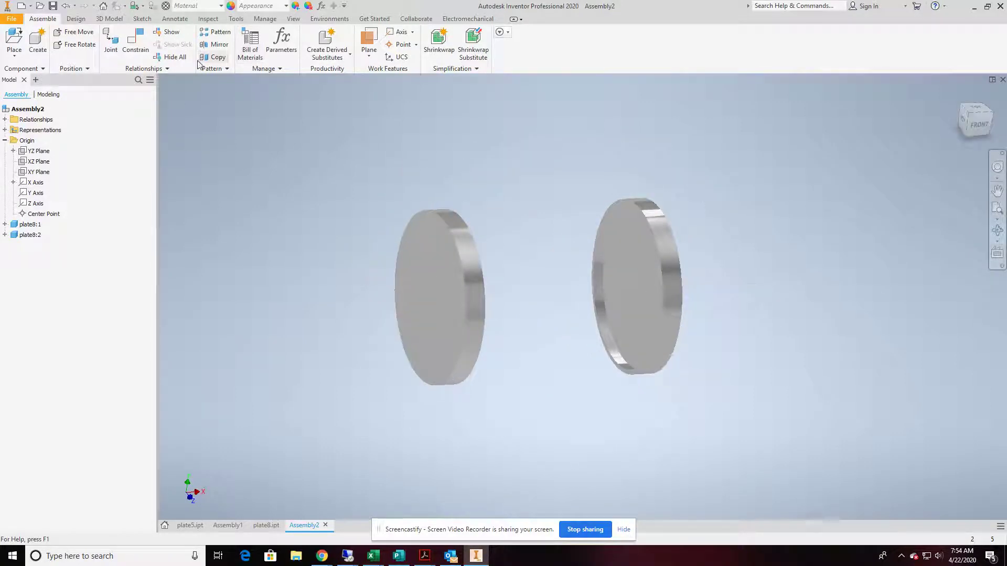
# - Mate the right plate's face to the left plate's inner face with a 3 in offset
pyautogui.click(135, 46)
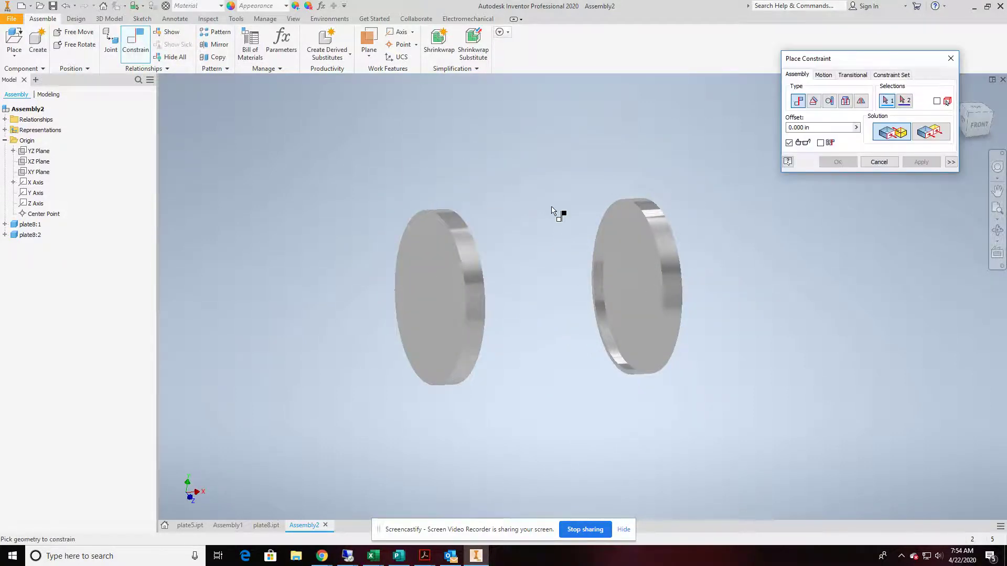
pyautogui.click(636, 265)
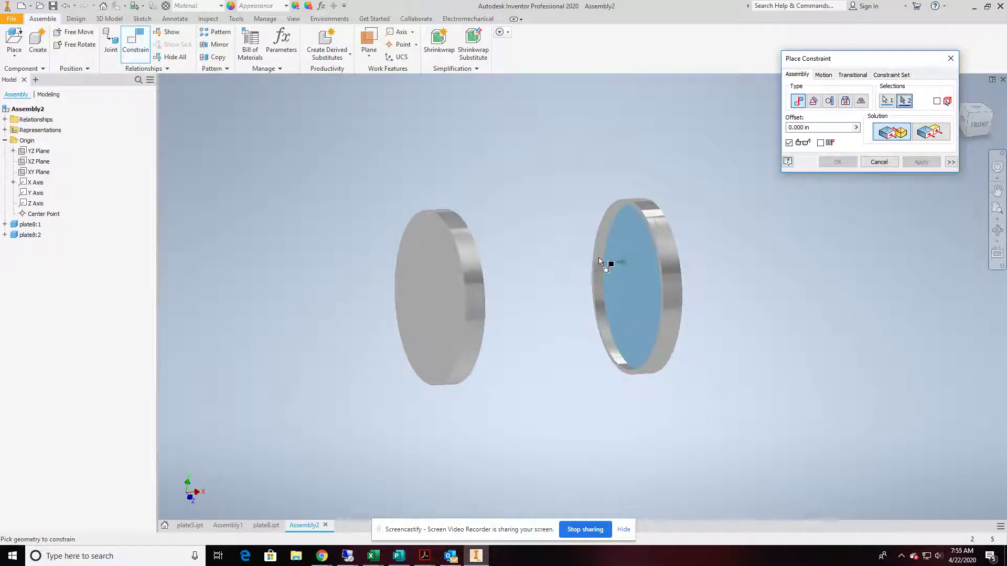
pyautogui.click(996, 231)
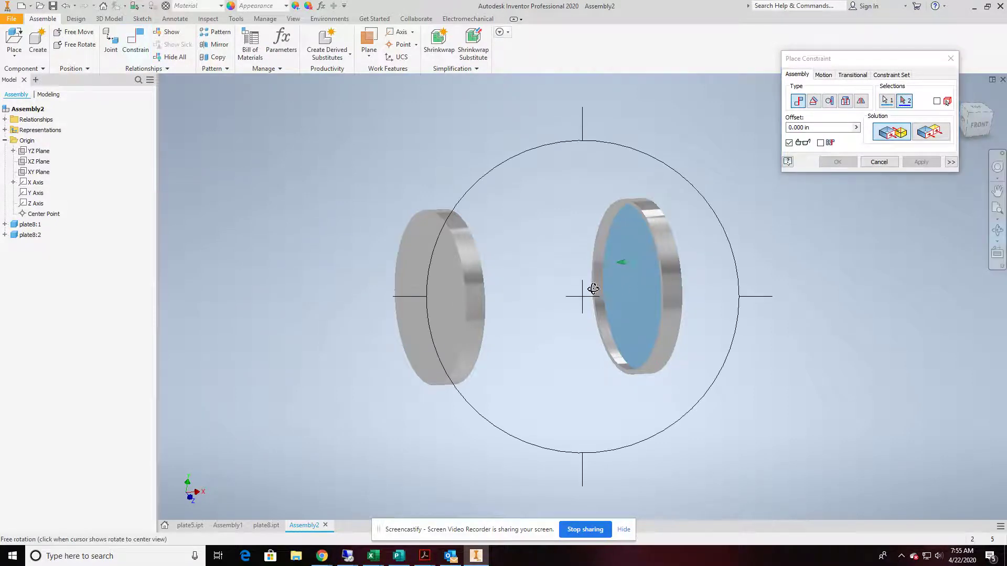
pyautogui.moveTo(593, 288); pyautogui.dragTo(440, 297)
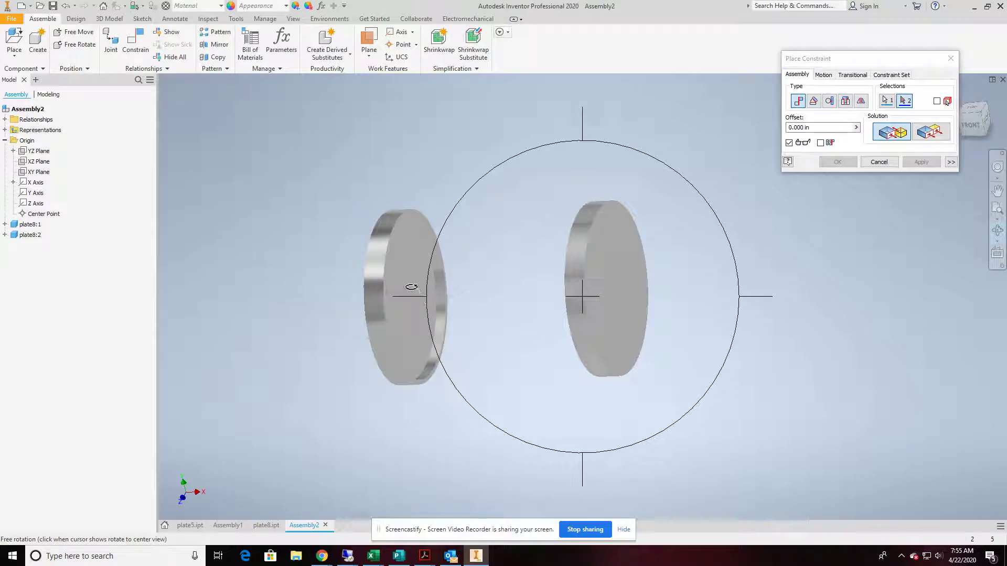
pyautogui.press('Escape')
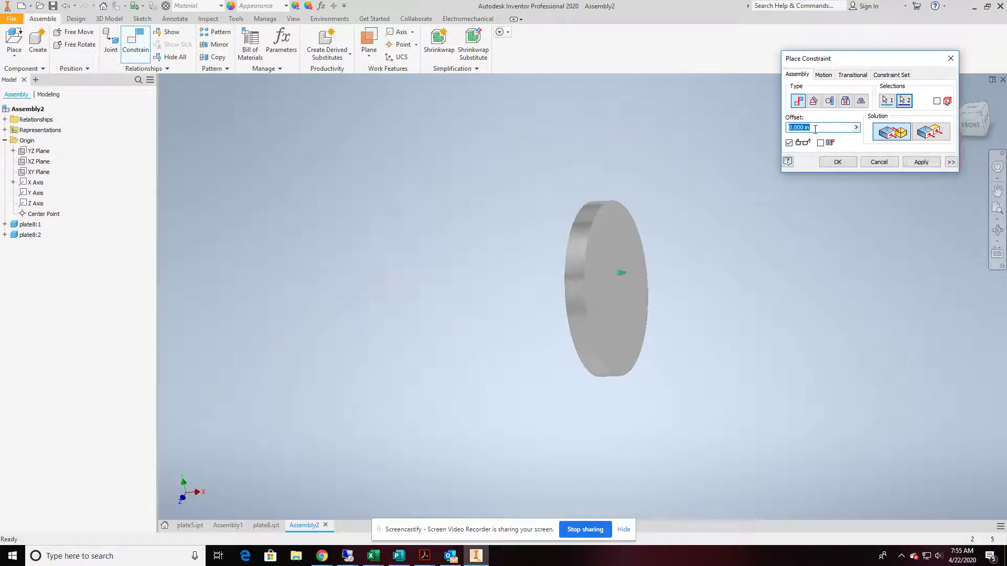
pyautogui.write('3')
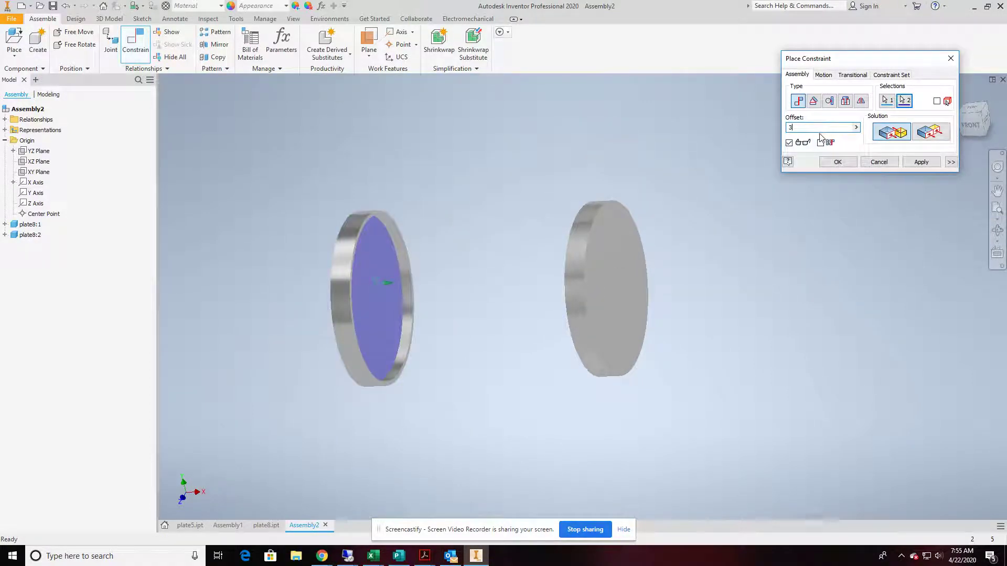
pyautogui.click(837, 162)
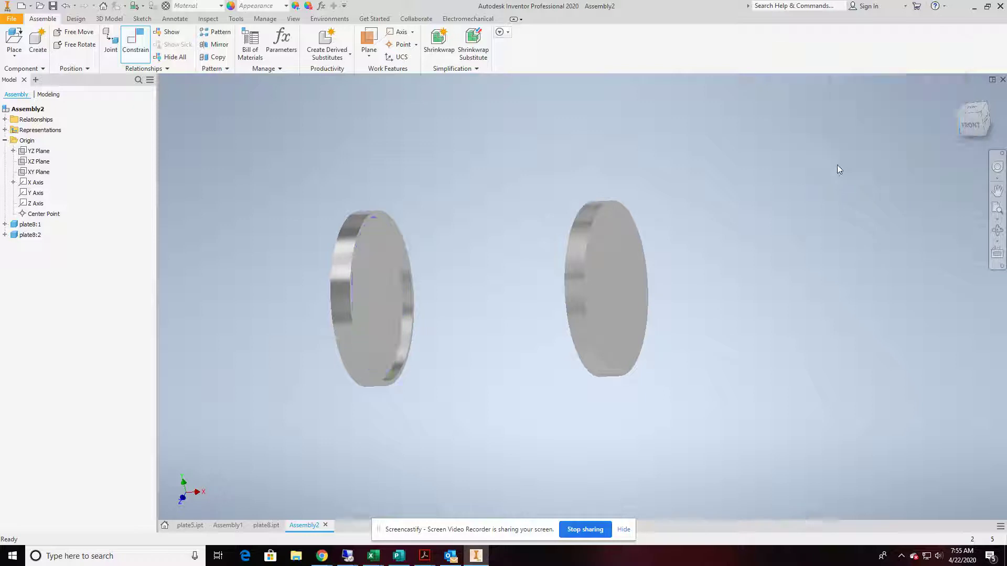
# - Rename the 3.000 in mate constraint under plate8:1 to 'drive'
pyautogui.click(5, 224)
pyautogui.click(32, 256)
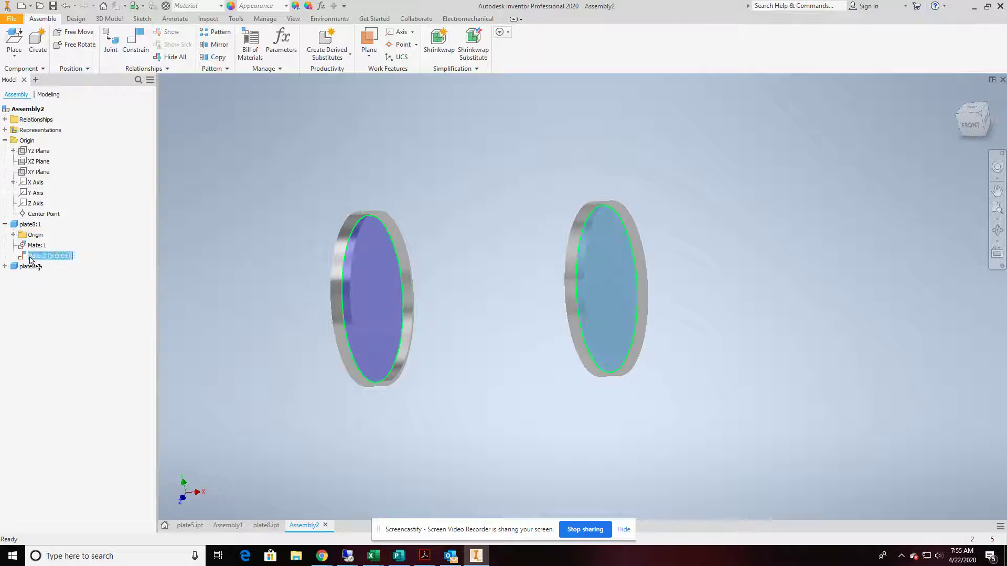
pyautogui.click(43, 257)
pyautogui.press('Return')
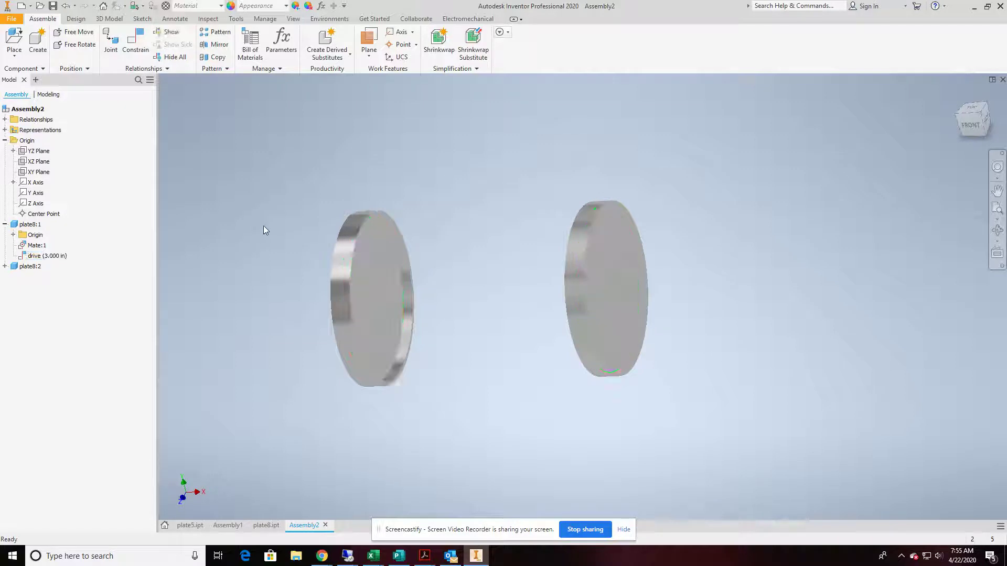
pyautogui.click(996, 230)
pyautogui.moveTo(622, 262); pyautogui.dragTo(573, 270)
pyautogui.press('Escape')
pyautogui.click(395, 219)
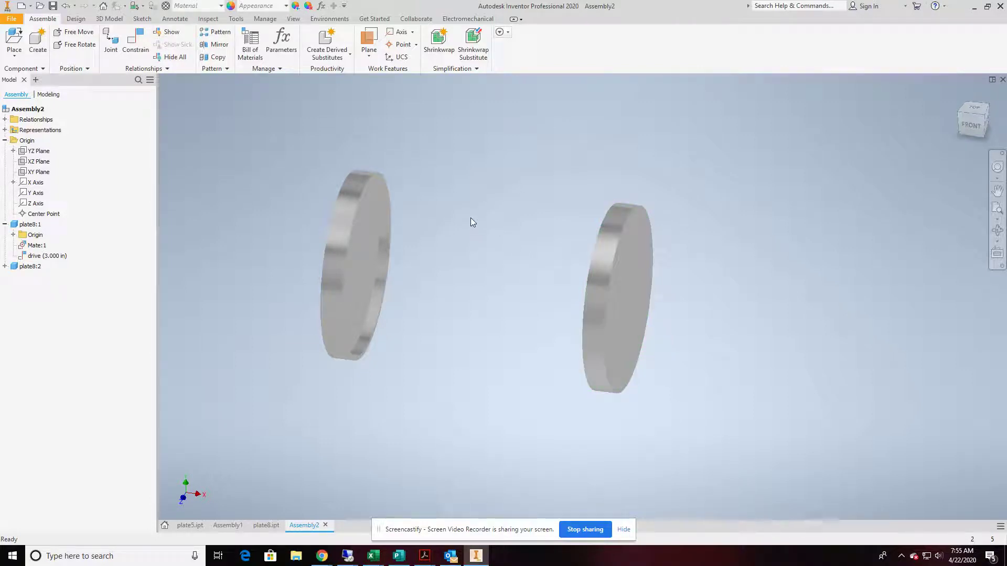
# - Create in-place component spring9 placed on the left plate's face
pyautogui.click(42, 46)
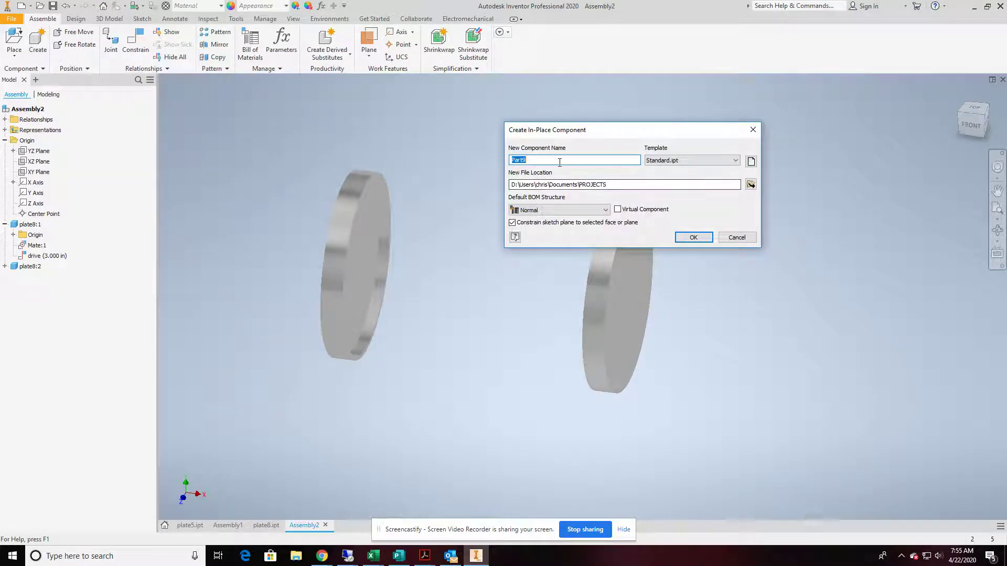
pyautogui.write('spring9')
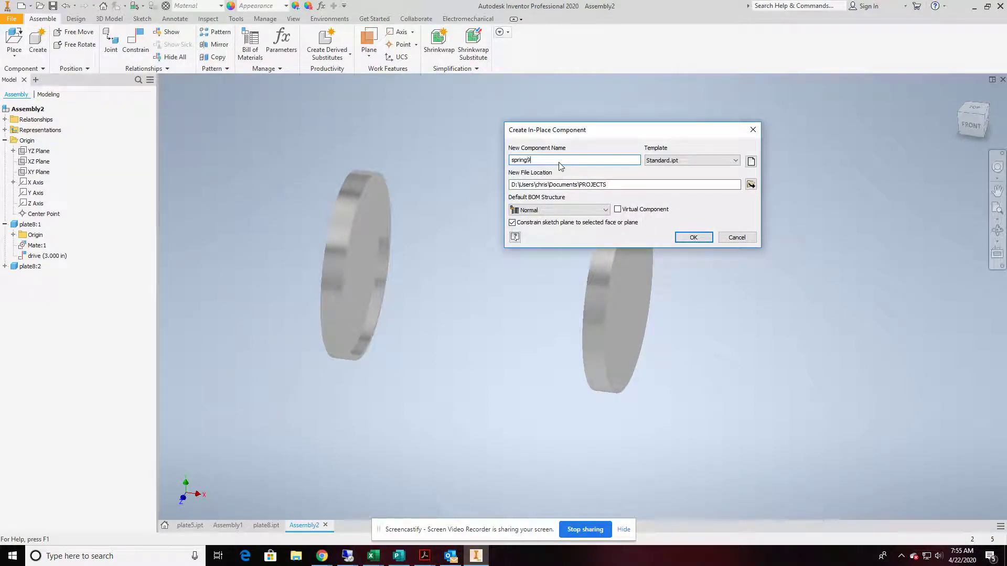
pyautogui.click(694, 237)
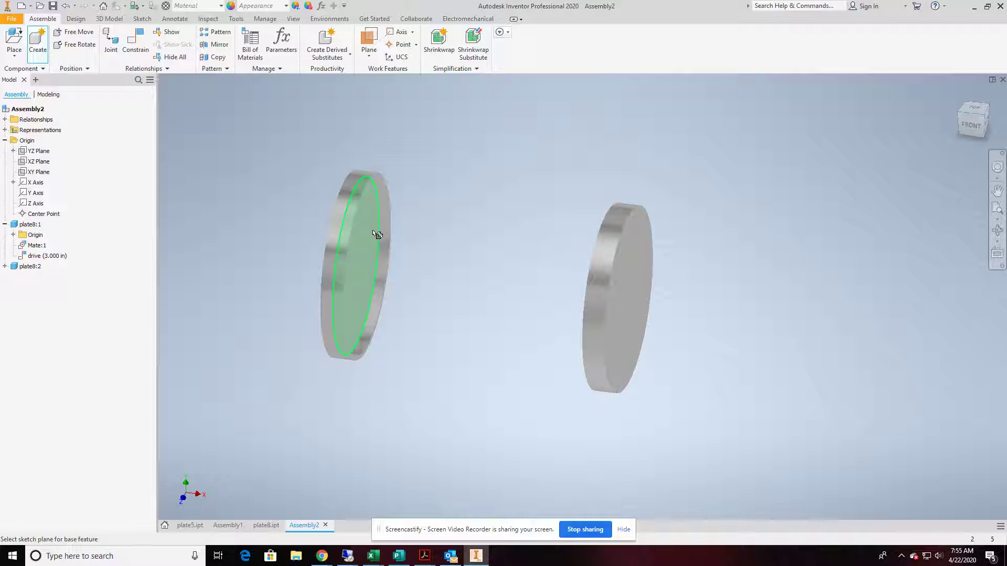
pyautogui.click(377, 233)
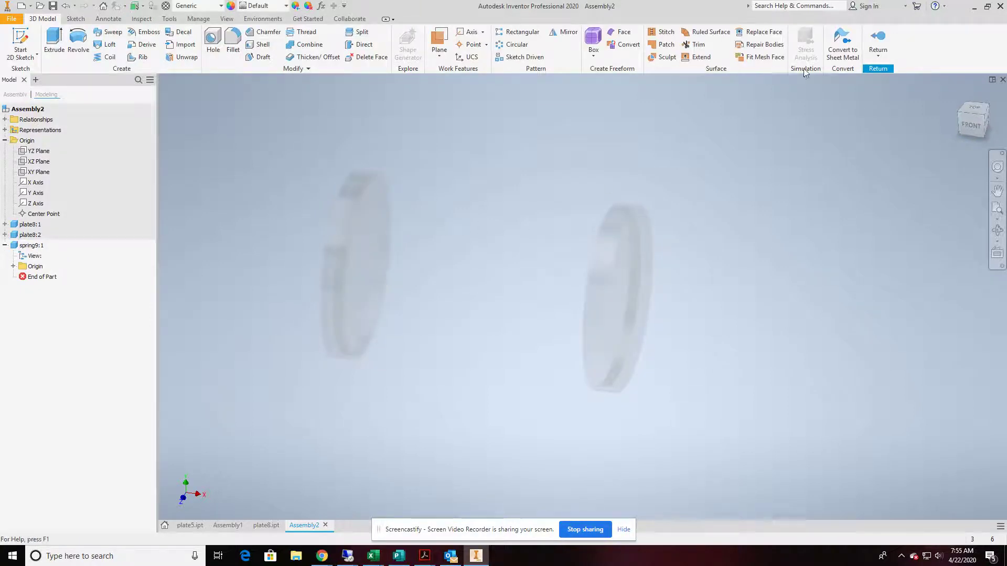
# - Add Work Plane1 on the left plate face at 0.000 offset
pyautogui.click(438, 52)
pyautogui.click(452, 93)
pyautogui.click(996, 230)
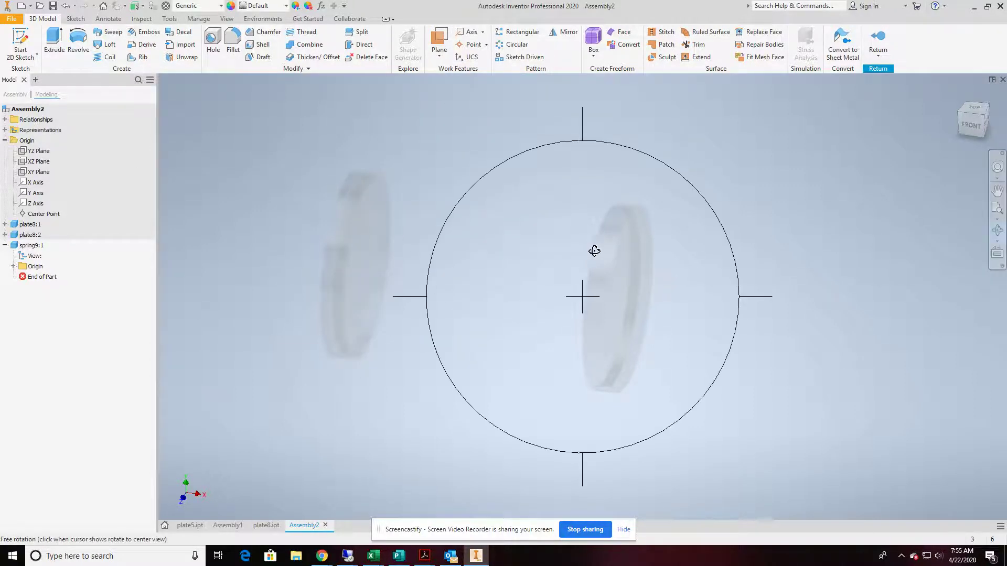
pyautogui.moveTo(595, 251); pyautogui.dragTo(525, 254)
pyautogui.press('Escape')
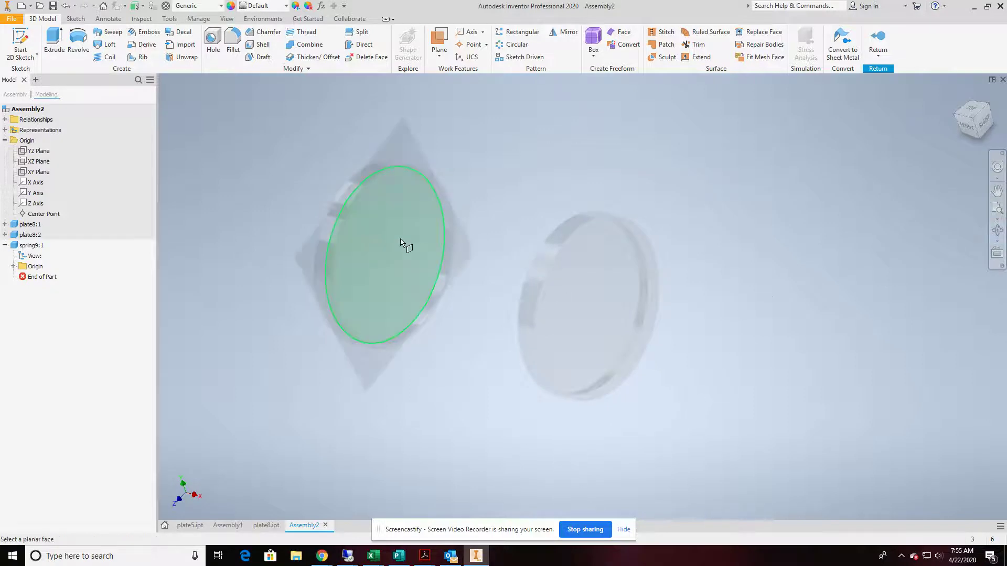
pyautogui.click(401, 242)
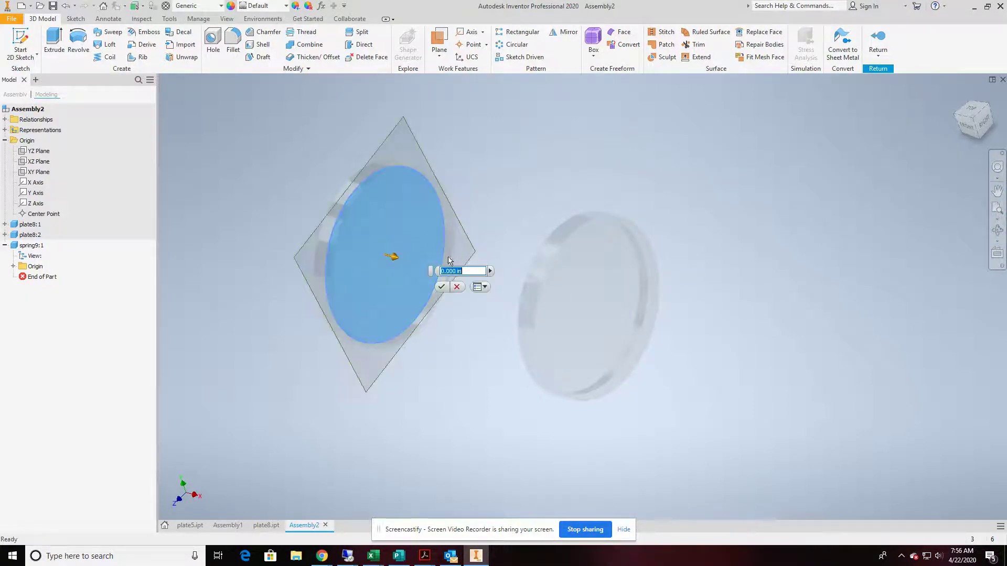
pyautogui.click(443, 289)
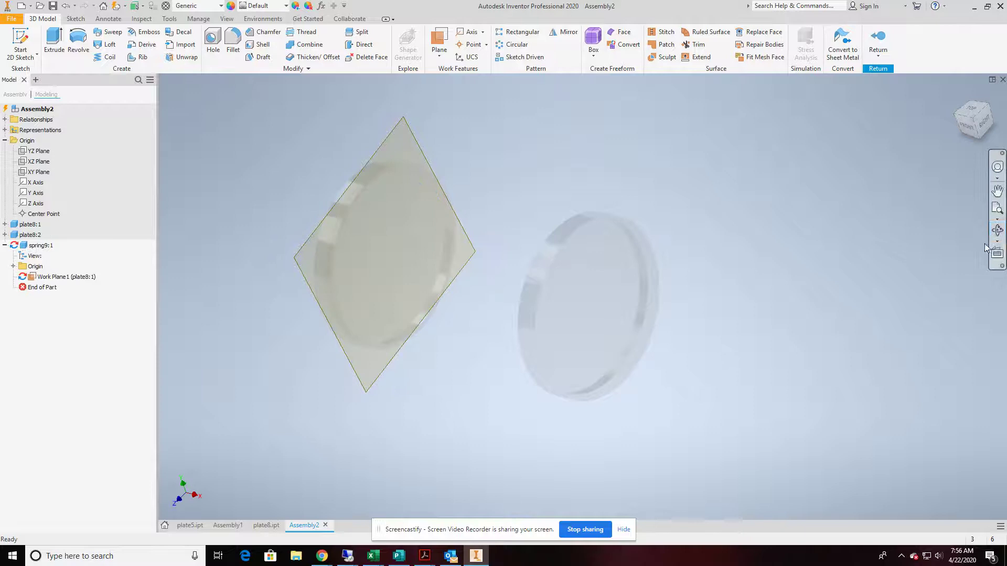
# - Add Work Plane2 on the right plate face at 0.000 offset
pyautogui.click(996, 229)
pyautogui.moveTo(602, 258); pyautogui.dragTo(737, 255)
pyautogui.press('Escape')
pyautogui.click(444, 62)
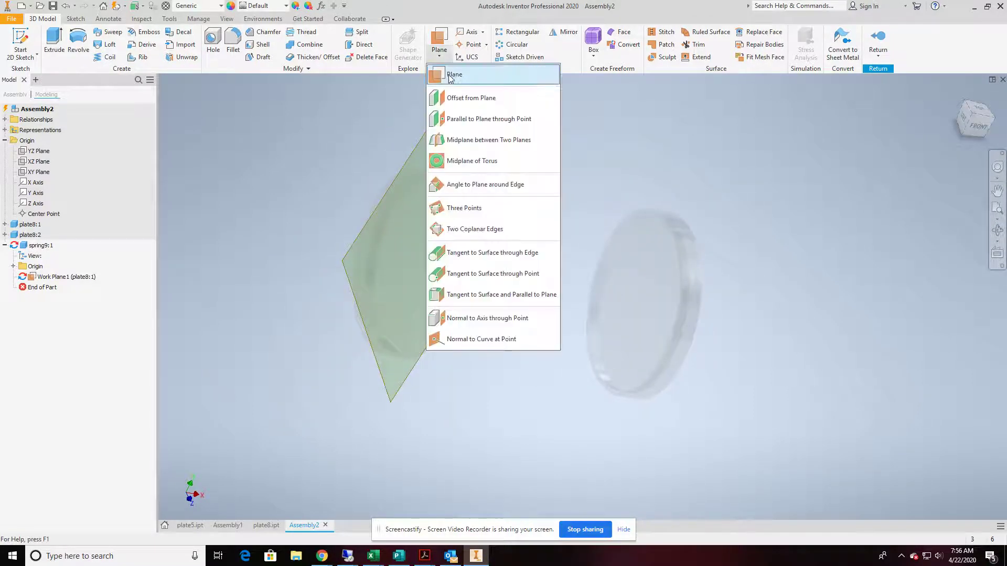
pyautogui.click(457, 103)
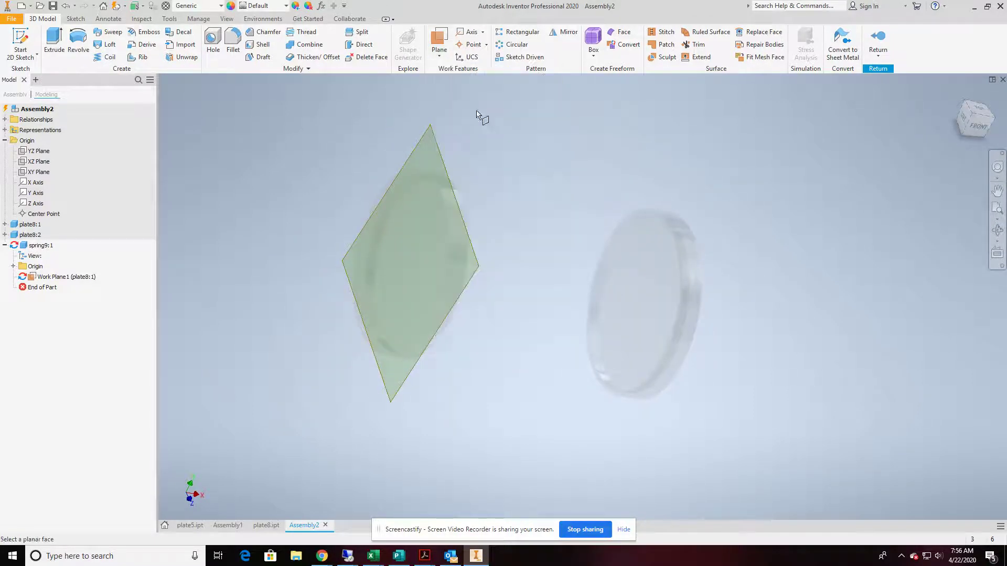
pyautogui.click(637, 281)
pyautogui.click(563, 310)
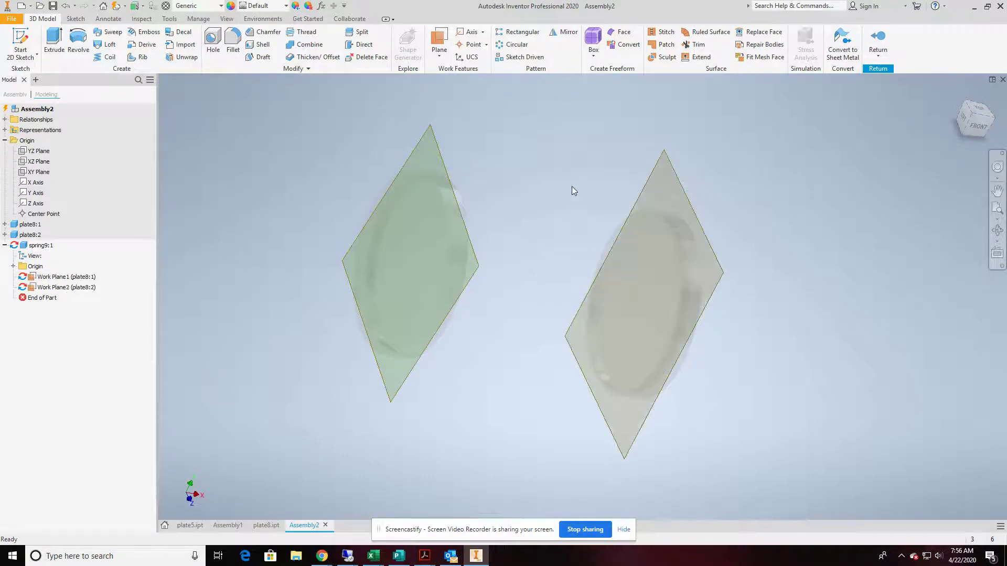
pyautogui.click(997, 230)
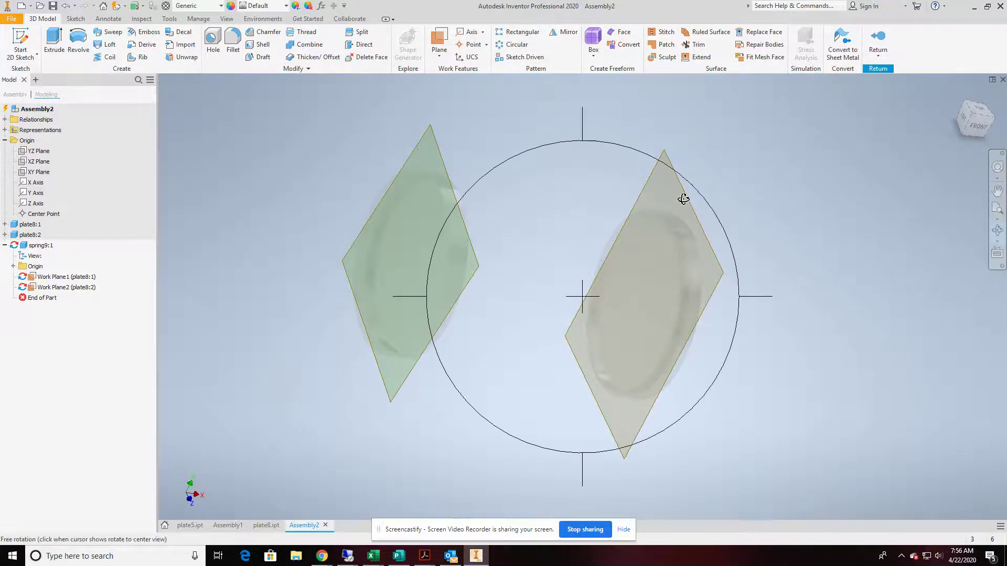
pyautogui.moveTo(683, 199); pyautogui.dragTo(533, 200)
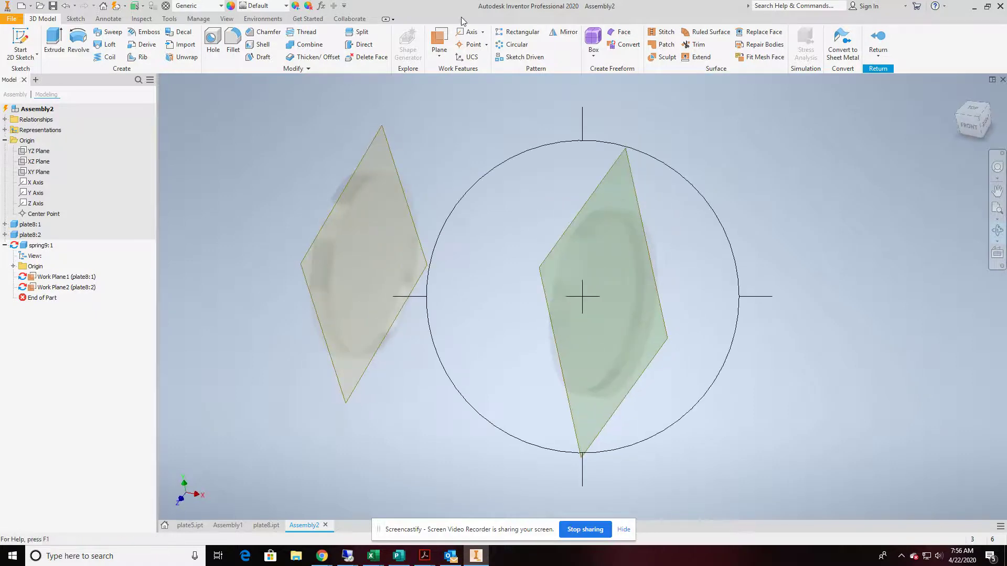
# - Create Work Axis1 from plate8:1's cylindrical face, running through both work planes
pyautogui.click(459, 35)
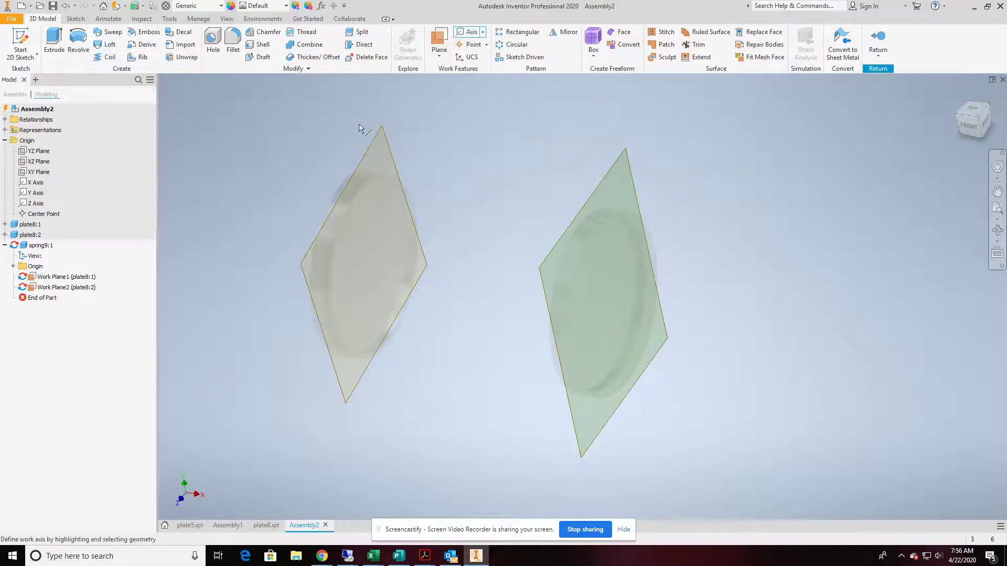
pyautogui.scroll(5, 341, 185)
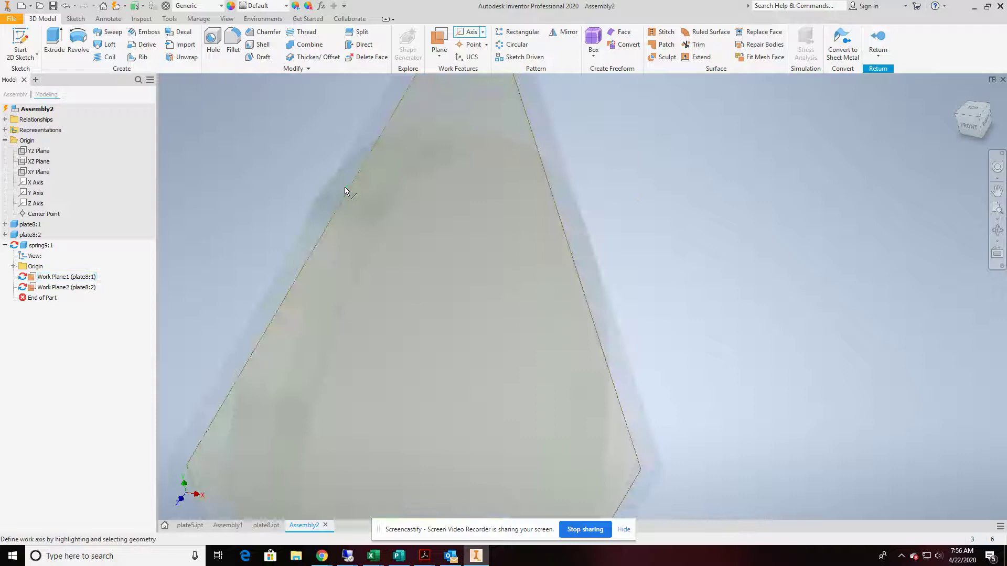
pyautogui.click(338, 194)
pyautogui.scroll(-5, 407, 166)
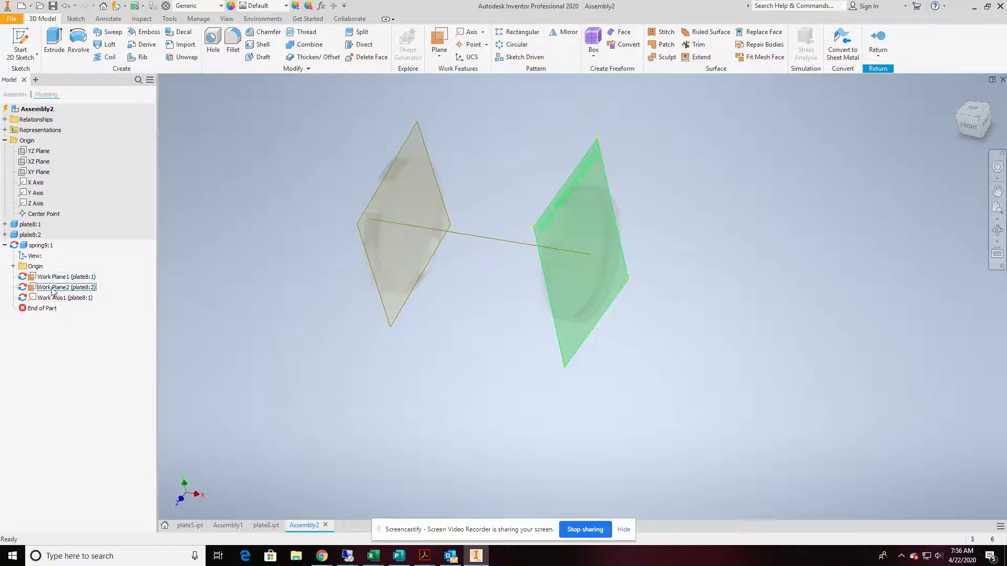
pyautogui.scroll(-3, 478, 178)
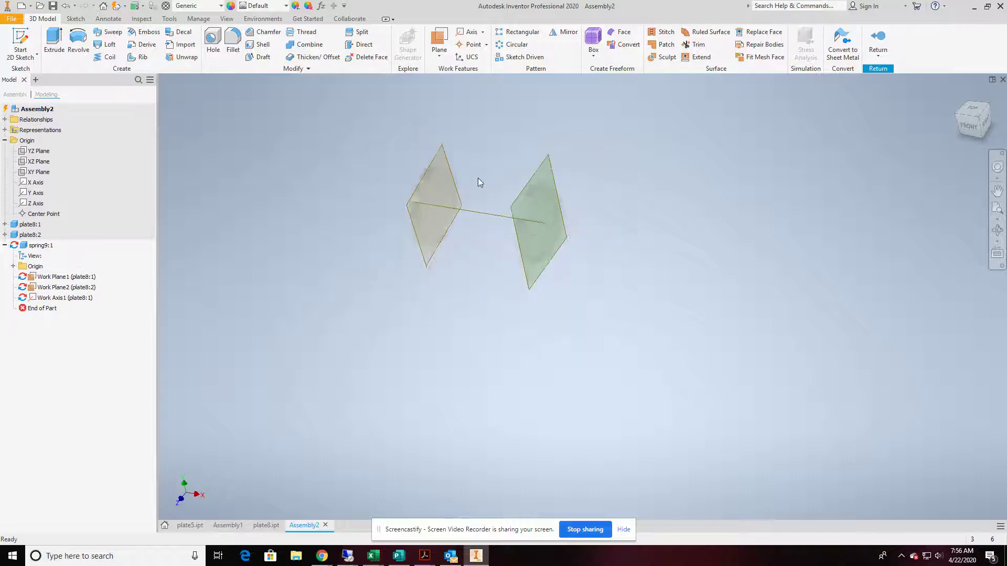
pyautogui.scroll(5, 460, 161)
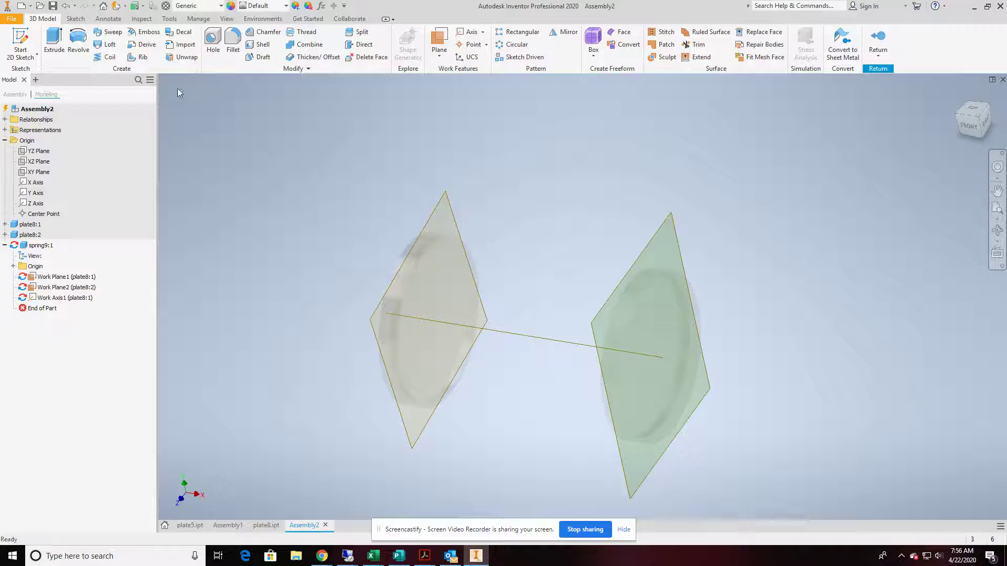
# - Sketch on the left plate face to get Work Plane3, then delete the empty Sketch1
pyautogui.click(21, 47)
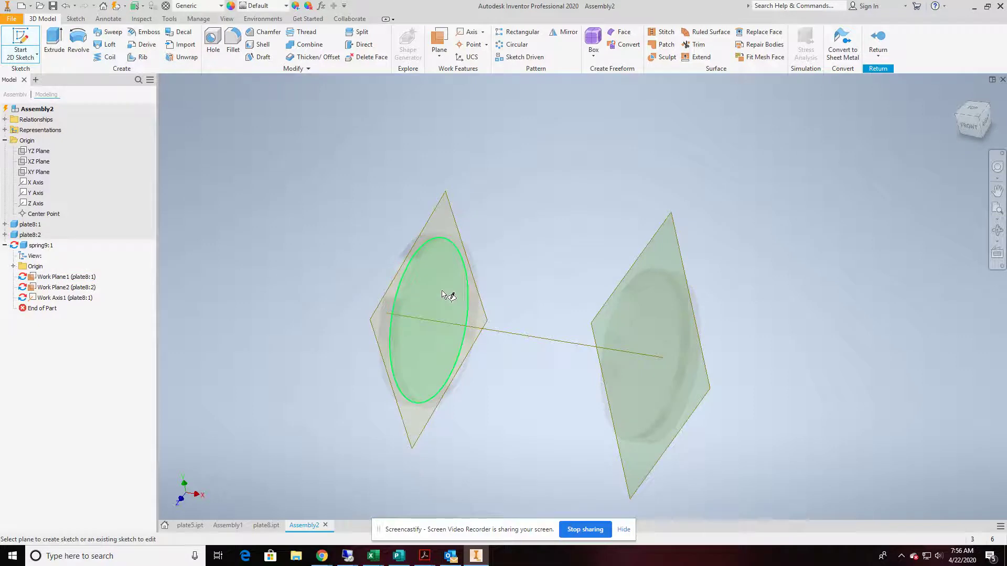
pyautogui.click(446, 295)
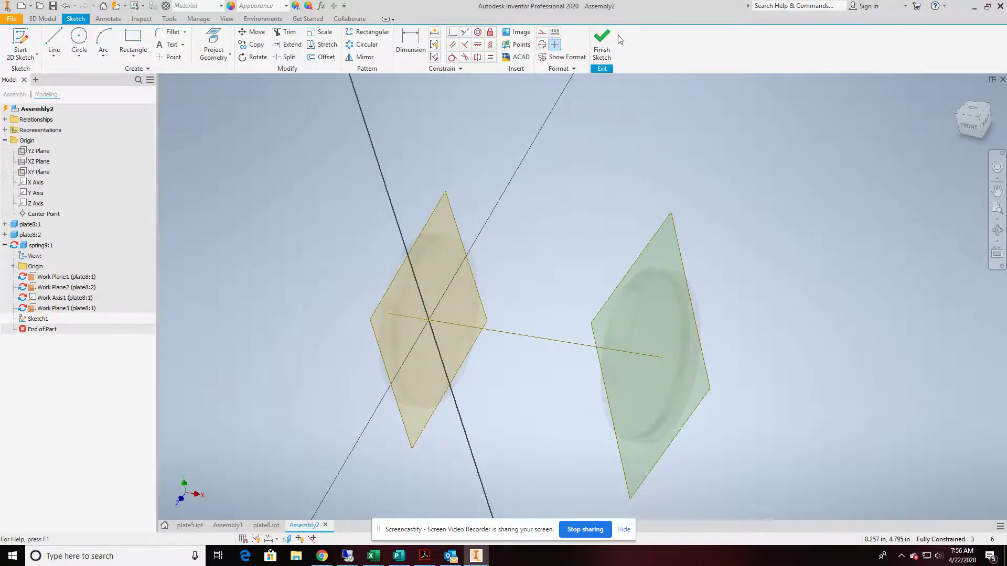
pyautogui.click(603, 43)
pyautogui.rightClick(33, 318)
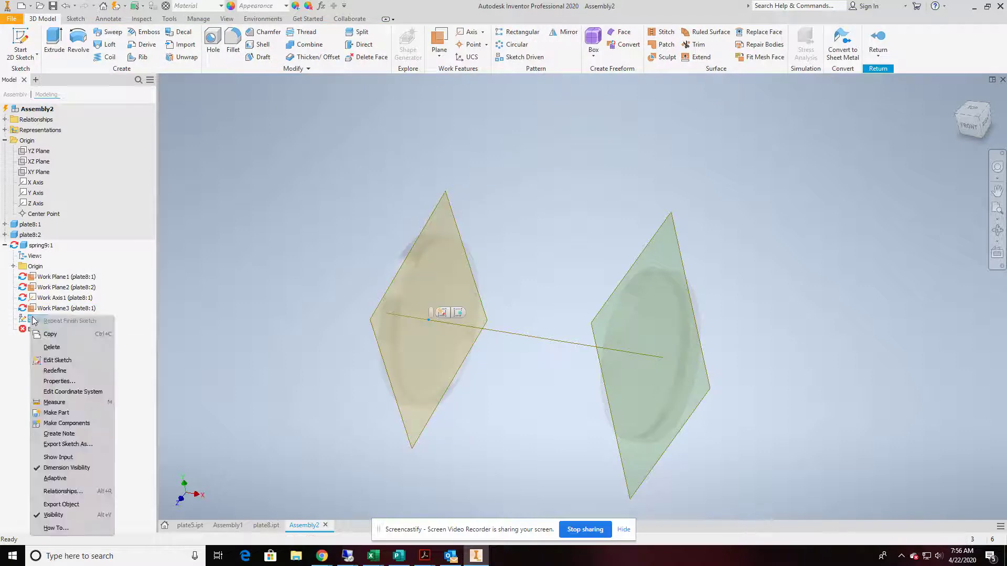
pyautogui.click(52, 347)
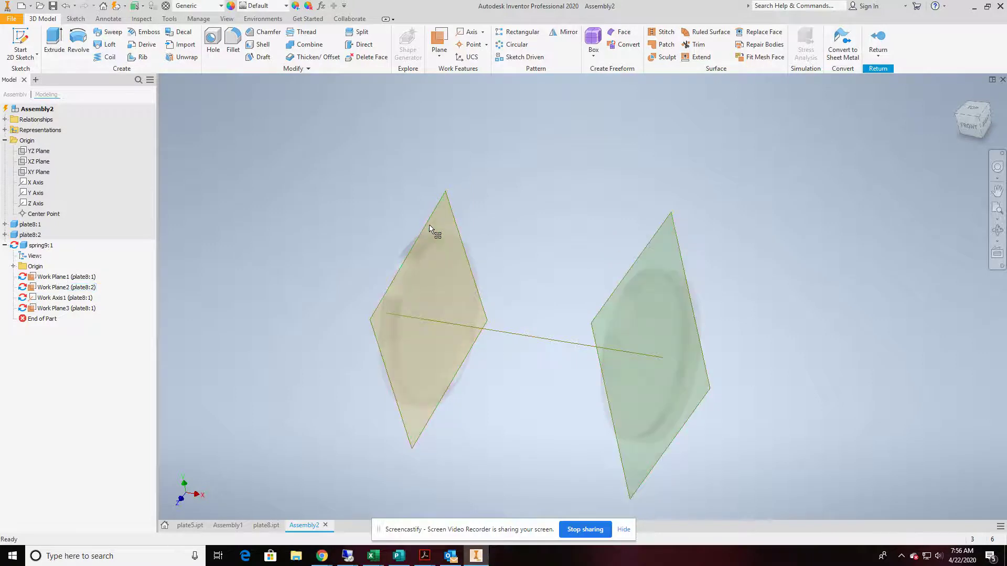
# - Start Sketch2 on the spring's YZ Plane and project Work Plane1 and Work Plane2
pyautogui.click(21, 49)
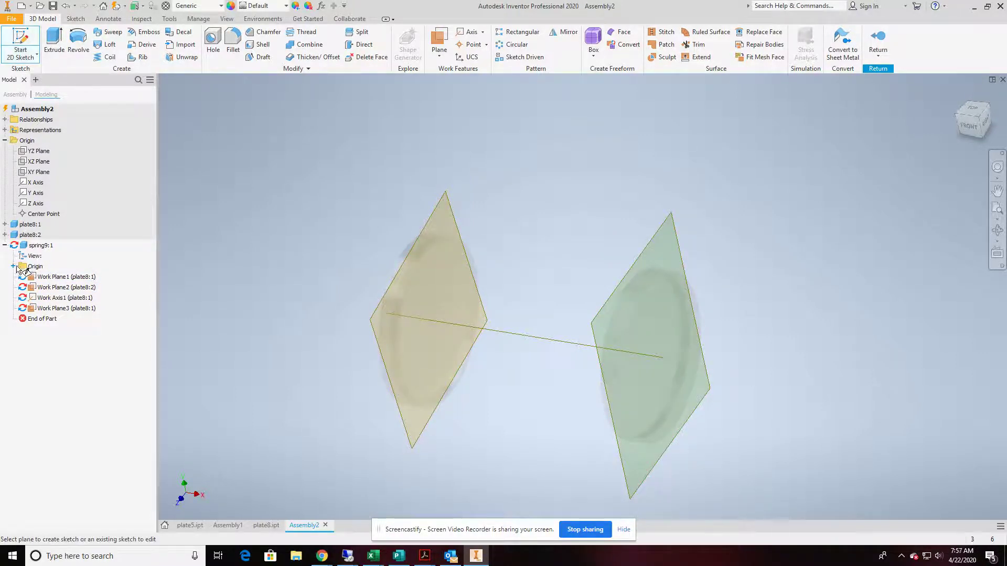
pyautogui.click(14, 266)
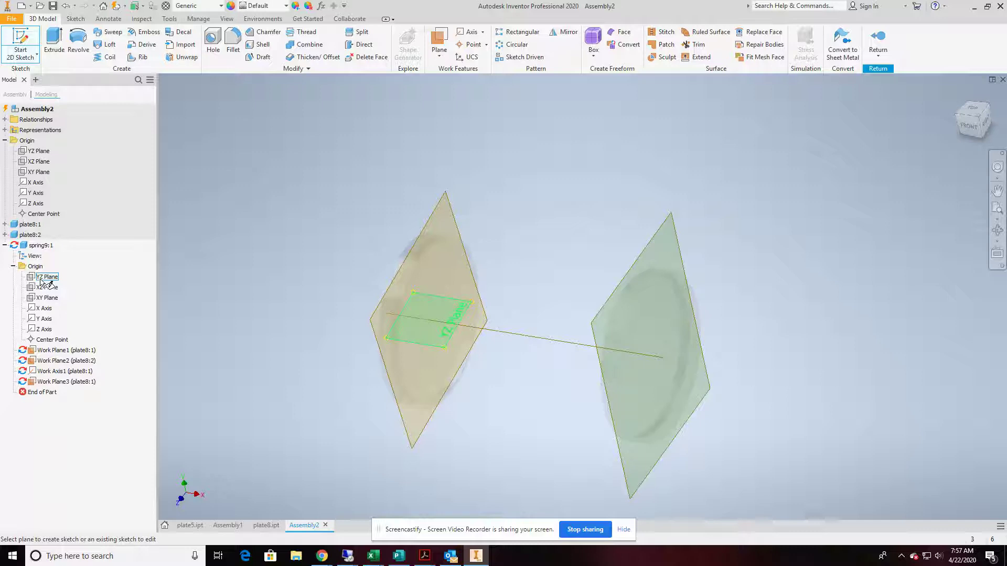
pyautogui.click(41, 279)
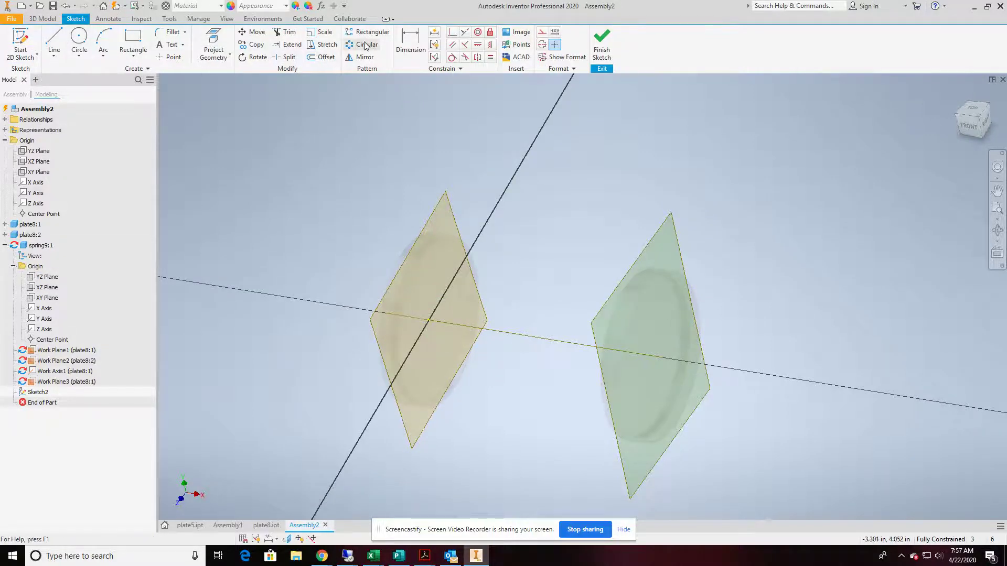
pyautogui.click(213, 47)
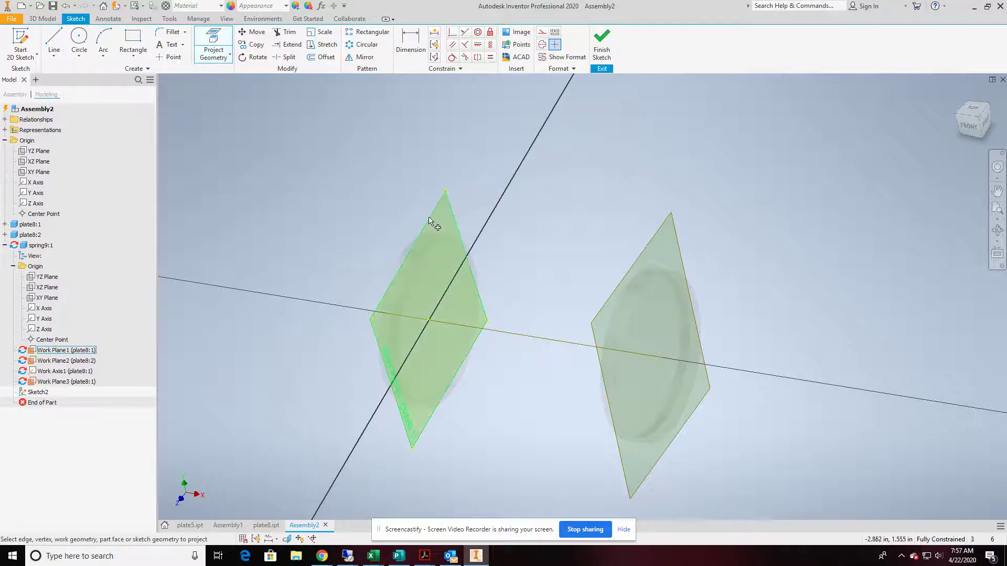
pyautogui.click(429, 217)
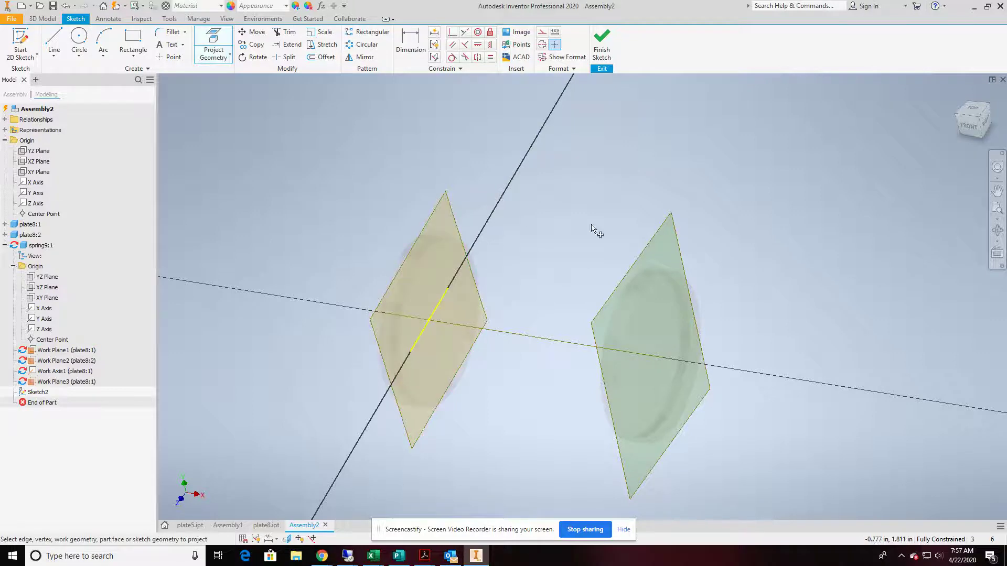
pyautogui.click(658, 232)
# - Dimension the gap between the projected plate lines as a driven (3.000) reference dimension
pyautogui.press('d')
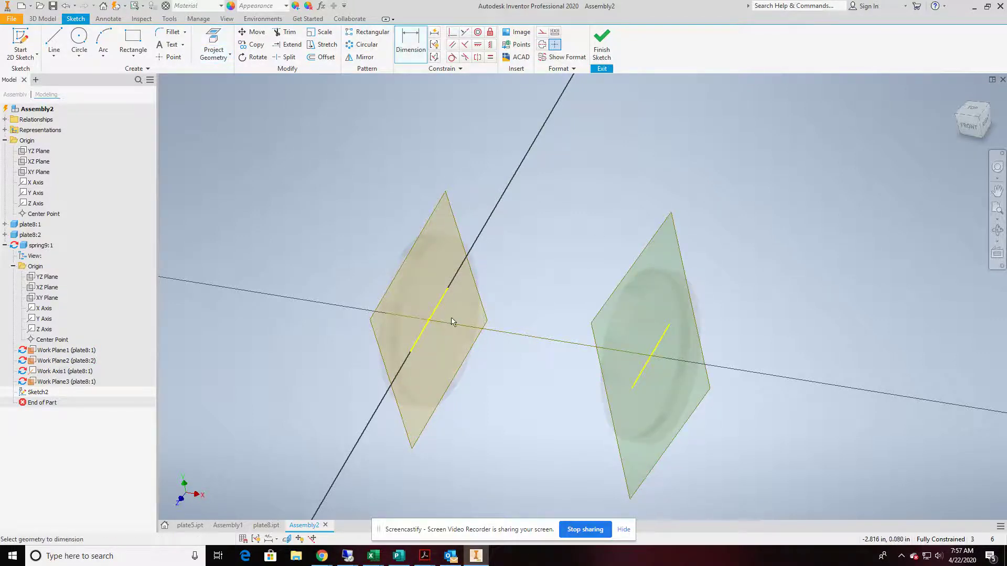
pyautogui.click(444, 297)
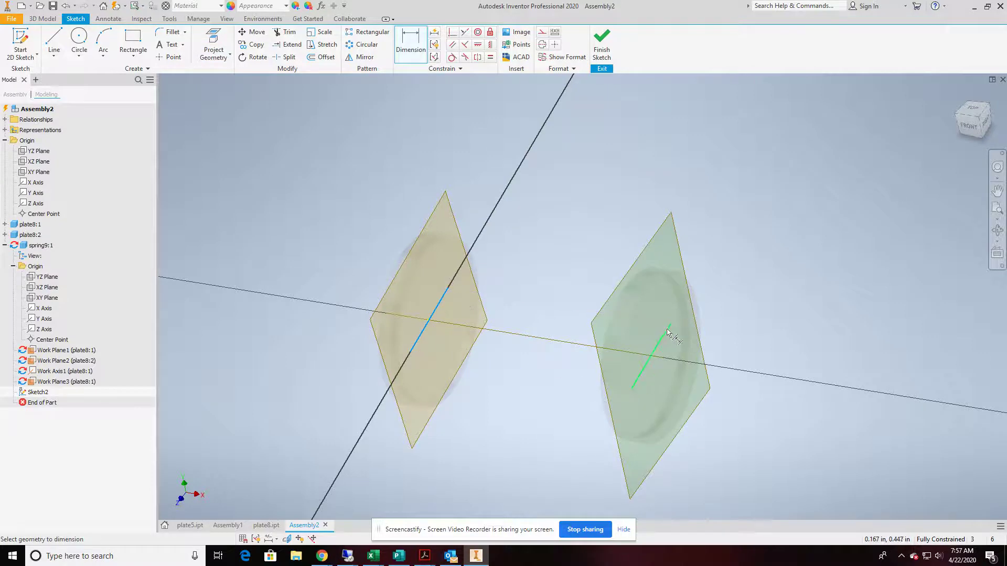
pyautogui.click(670, 330)
pyautogui.click(603, 171)
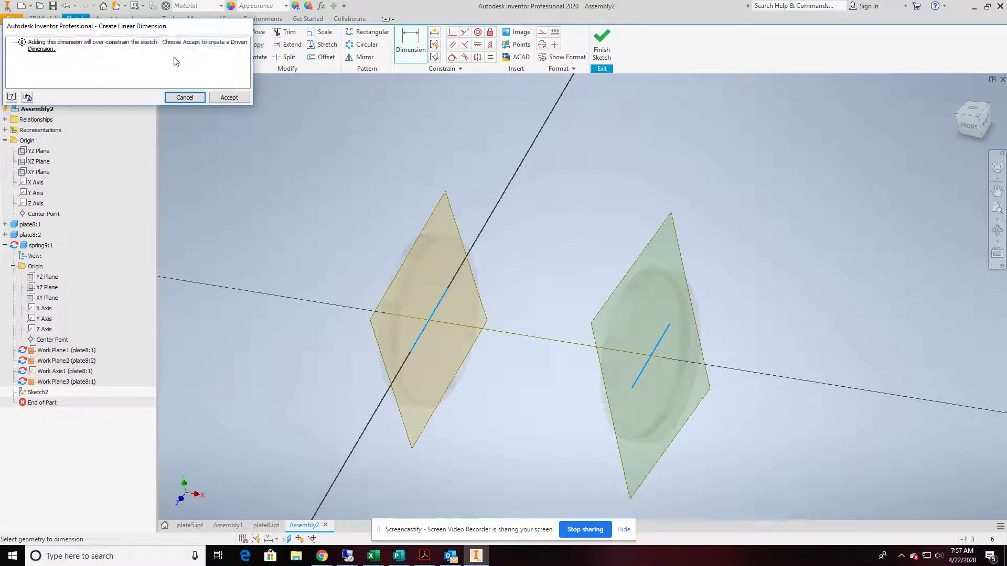
pyautogui.click(229, 98)
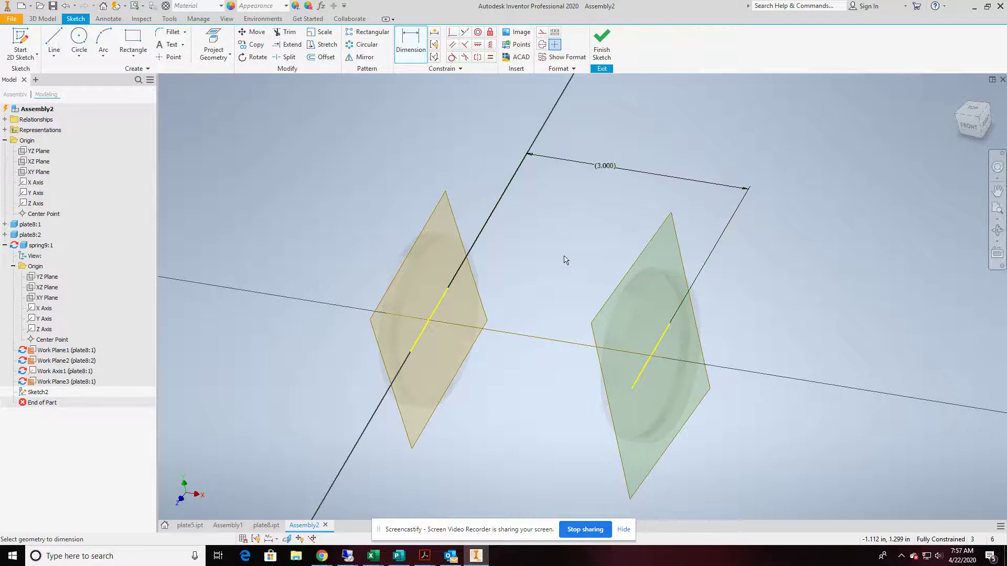
# - Rename the d0 reference parameter to springh in the Parameters list
pyautogui.click(322, 7)
pyautogui.doubleClick(203, 134)
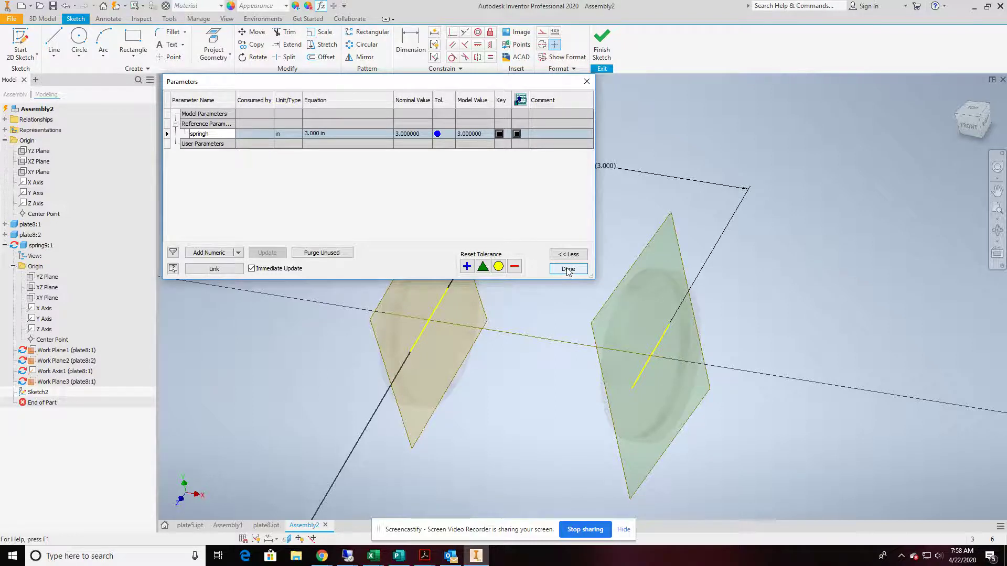
pyautogui.click(567, 269)
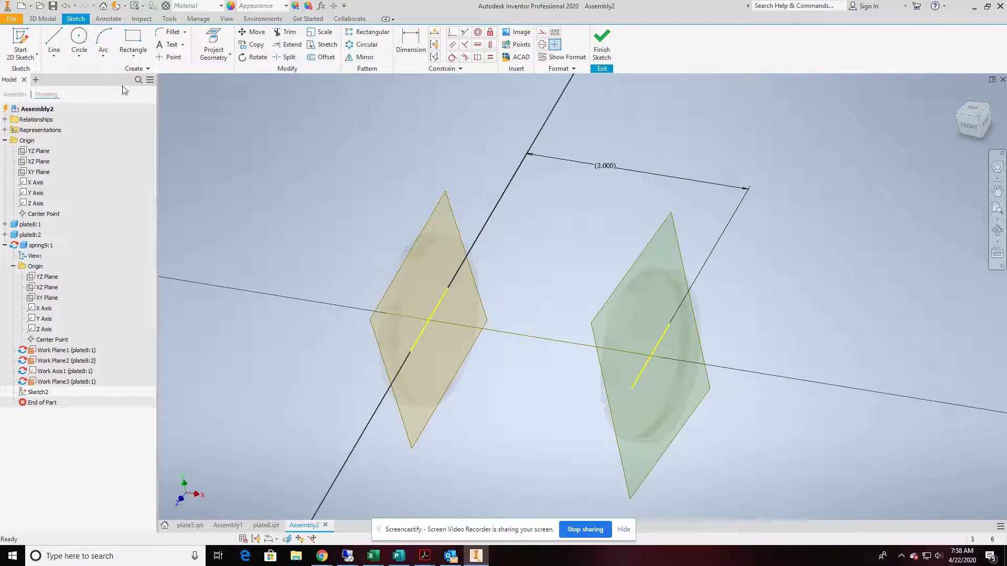
# - Finish Sketch2, start Sketch3 on the YZ Plane, and draw a small circle on the plate line
pyautogui.click(22, 44)
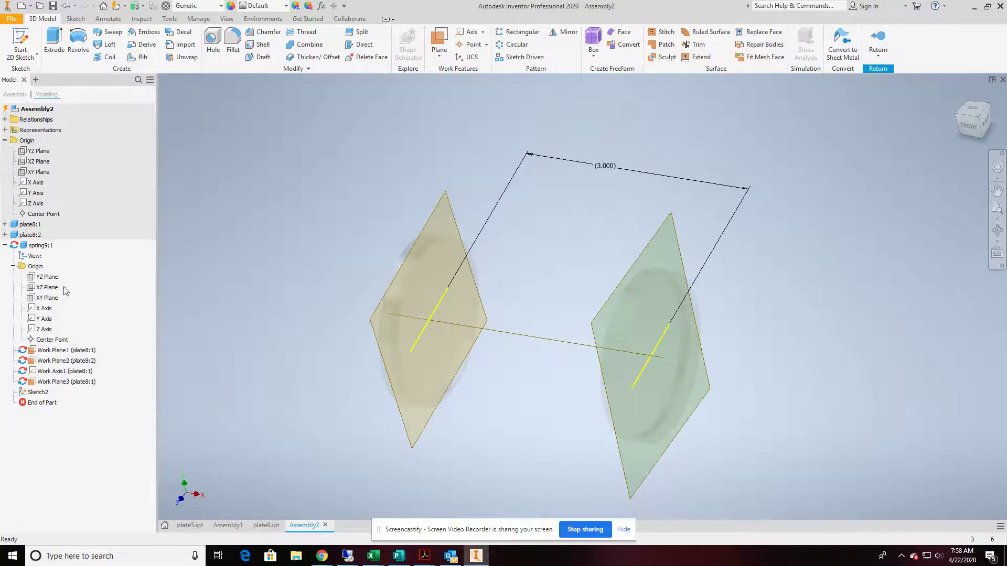
pyautogui.click(47, 278)
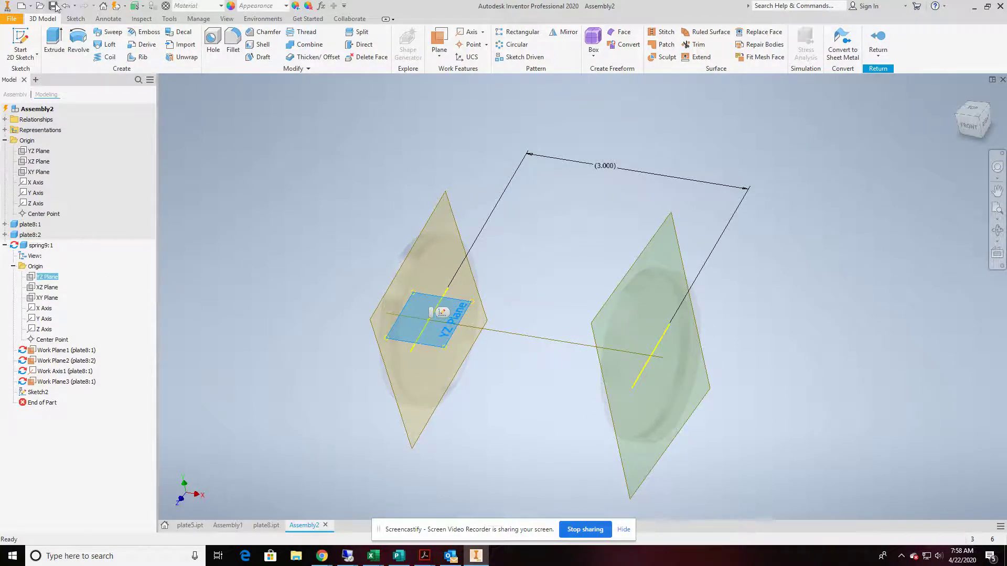
pyautogui.click(21, 41)
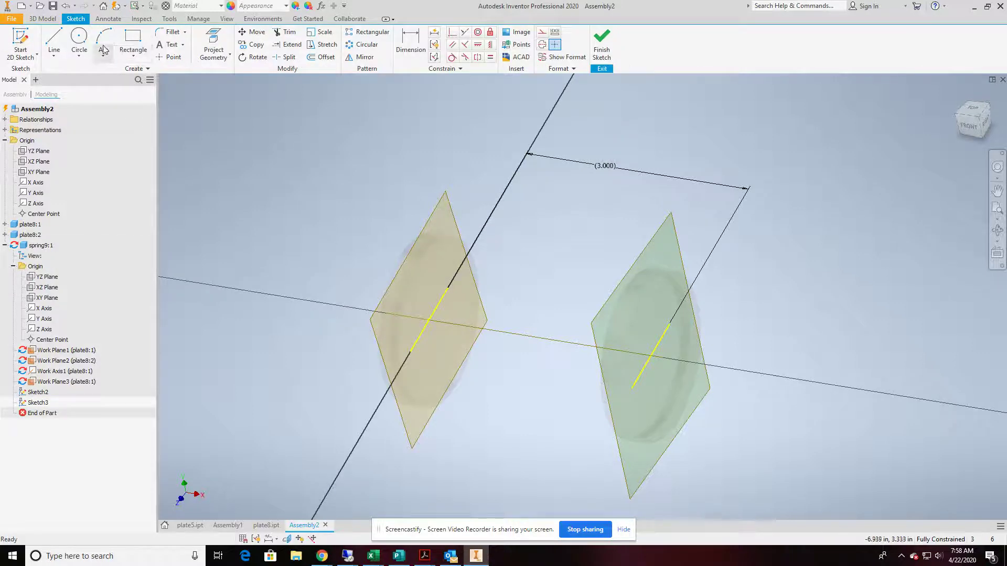
pyautogui.click(79, 39)
pyautogui.scroll(3, 449, 303)
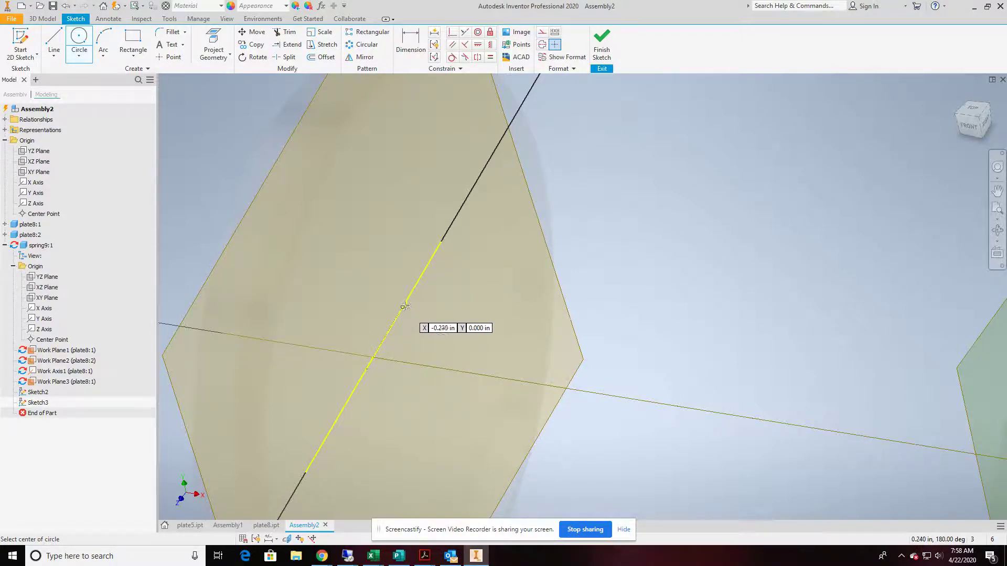
pyautogui.click(470, 191)
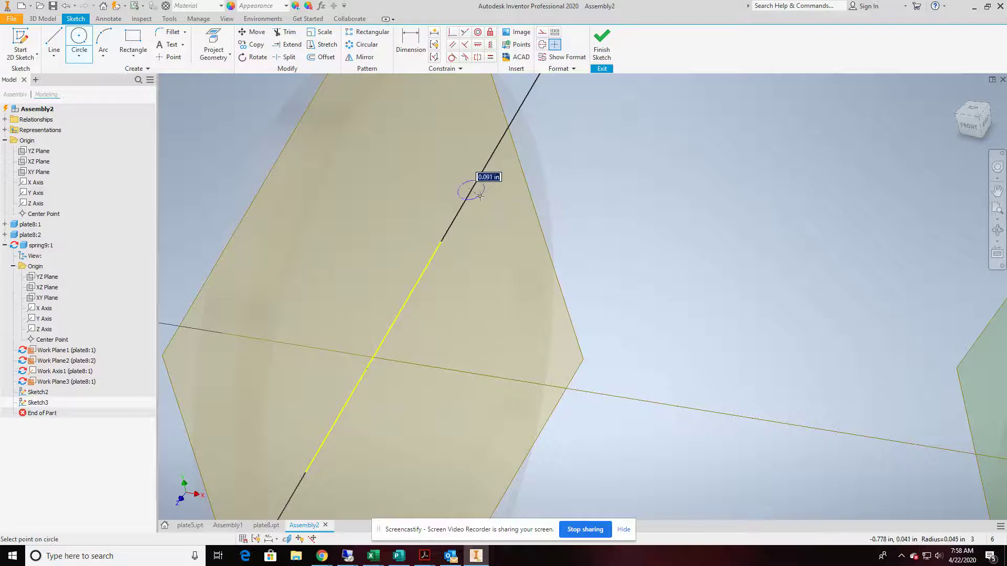
pyautogui.click(484, 195)
# - Give the profile circle a .100 diameter
pyautogui.click(411, 42)
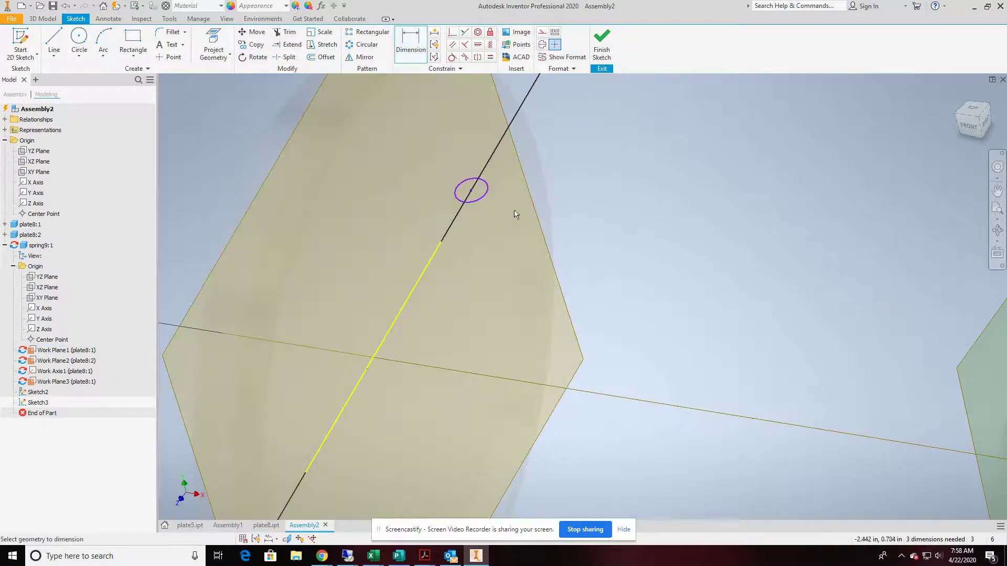
pyautogui.click(486, 195)
pyautogui.click(622, 183)
pyautogui.write('.')
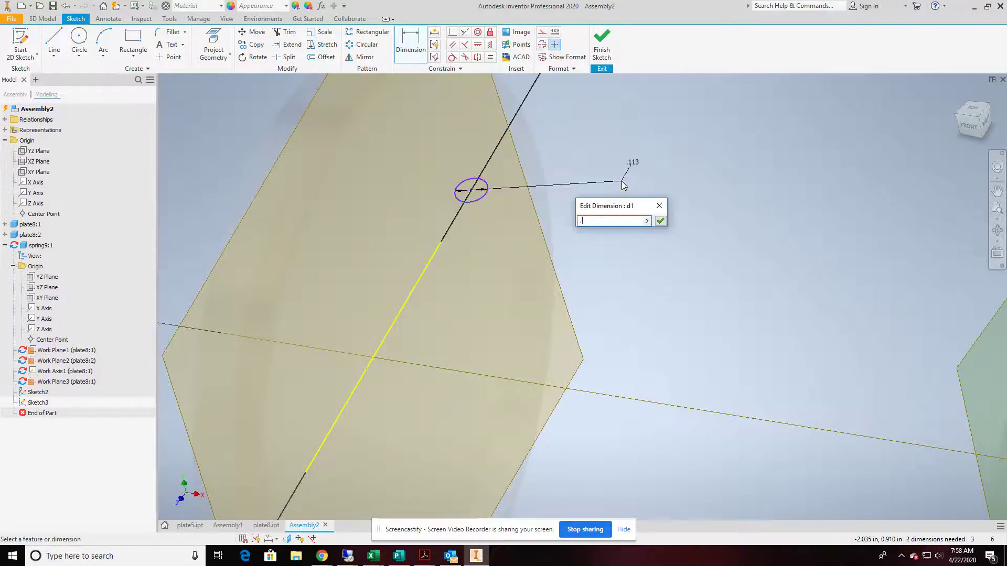
pyautogui.write('1')
pyautogui.press('Return')
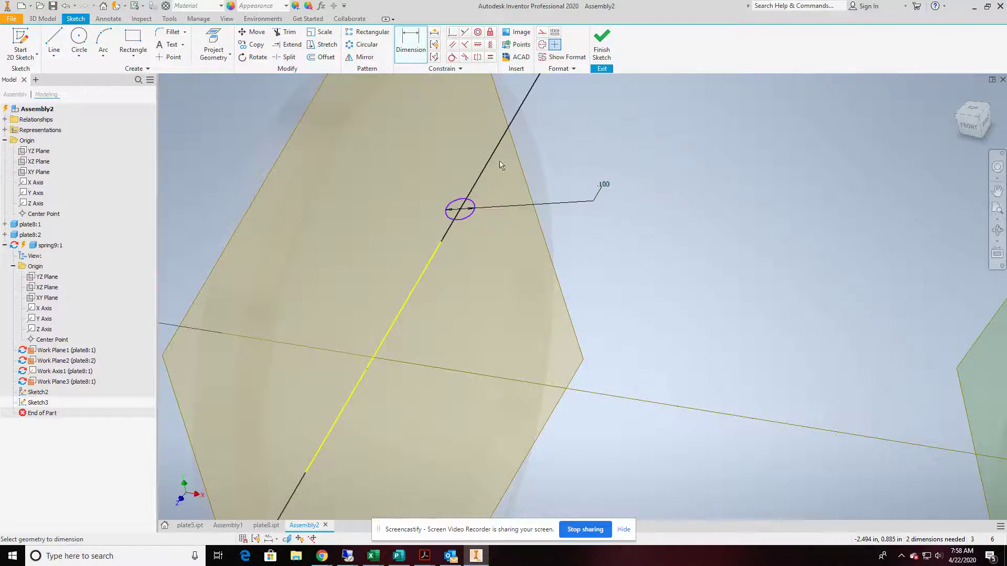
# - Dimension the circle centre .950 from the axis line intersection
pyautogui.click(461, 211)
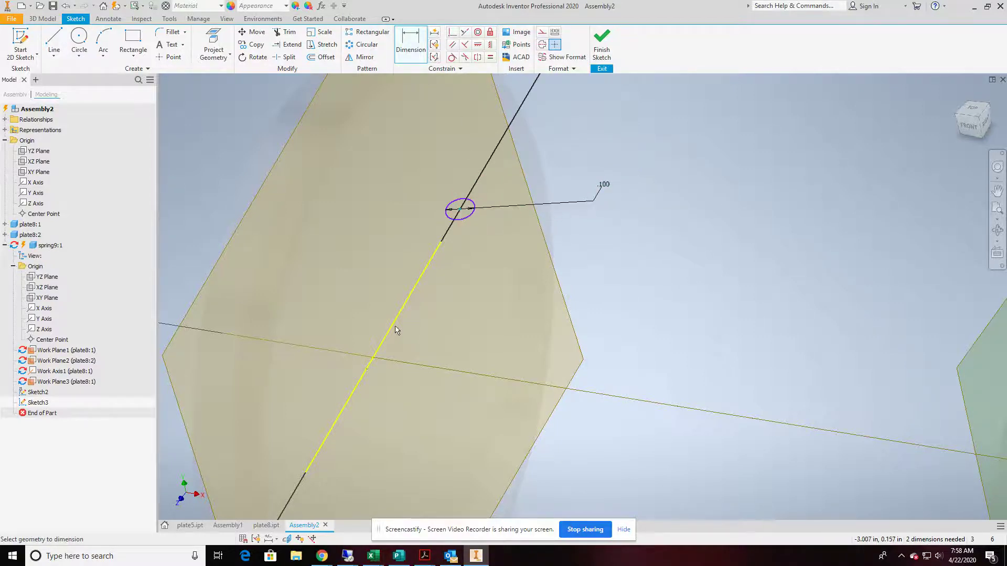
pyautogui.click(375, 358)
pyautogui.click(528, 348)
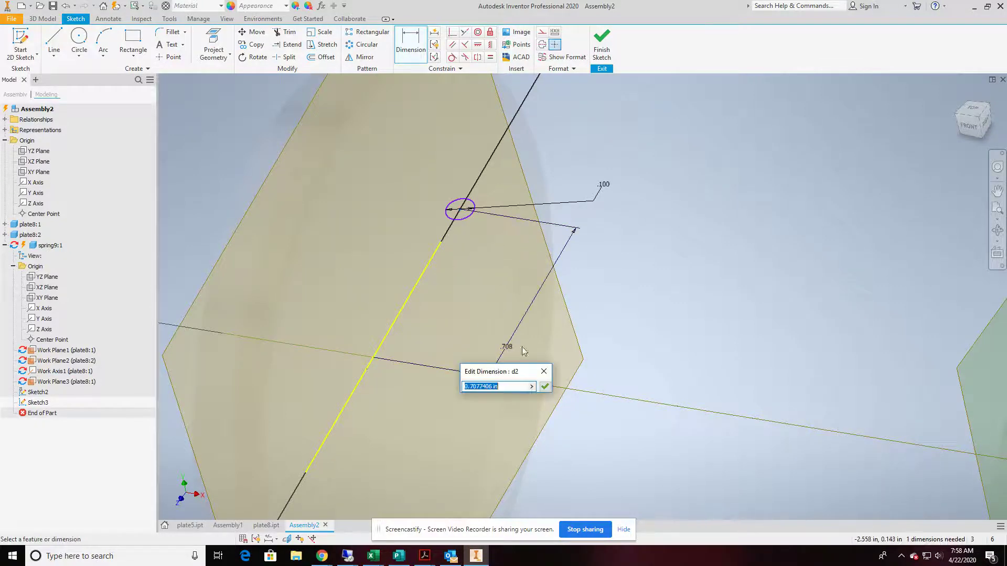
pyautogui.write('.95')
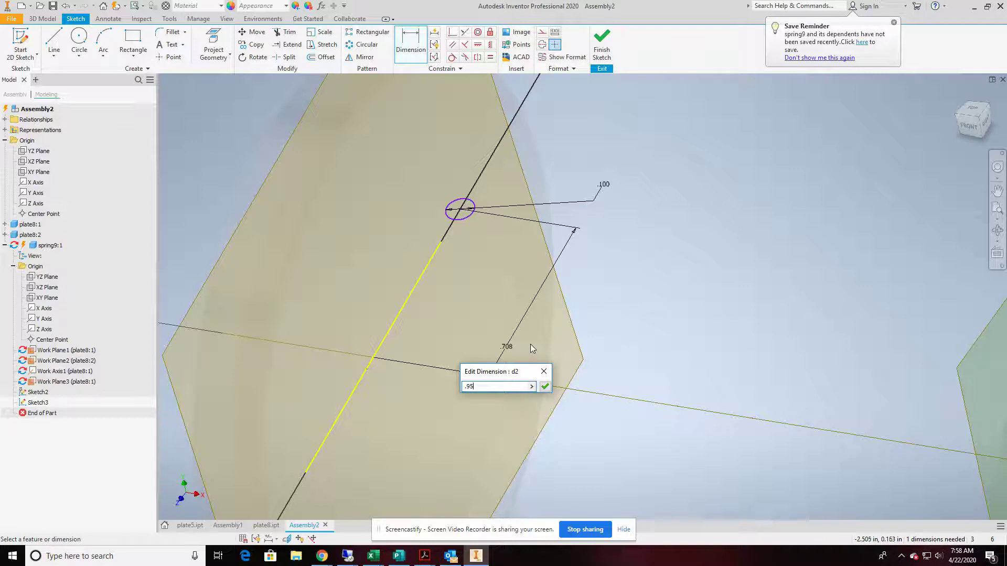
pyautogui.press('Return')
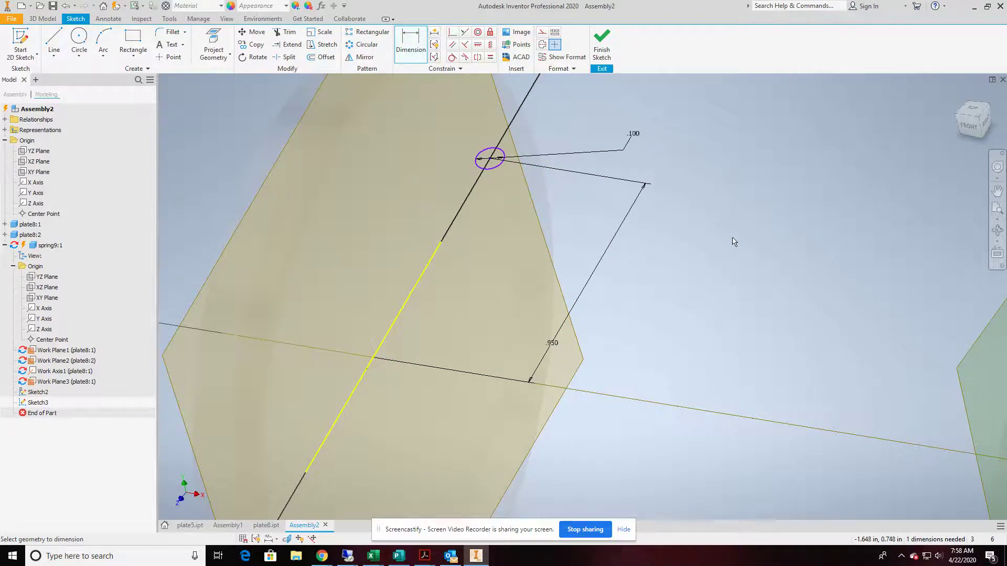
# - Constrain the circle centre to a 0 offset from the black line and finish Sketch3
pyautogui.press('Escape')
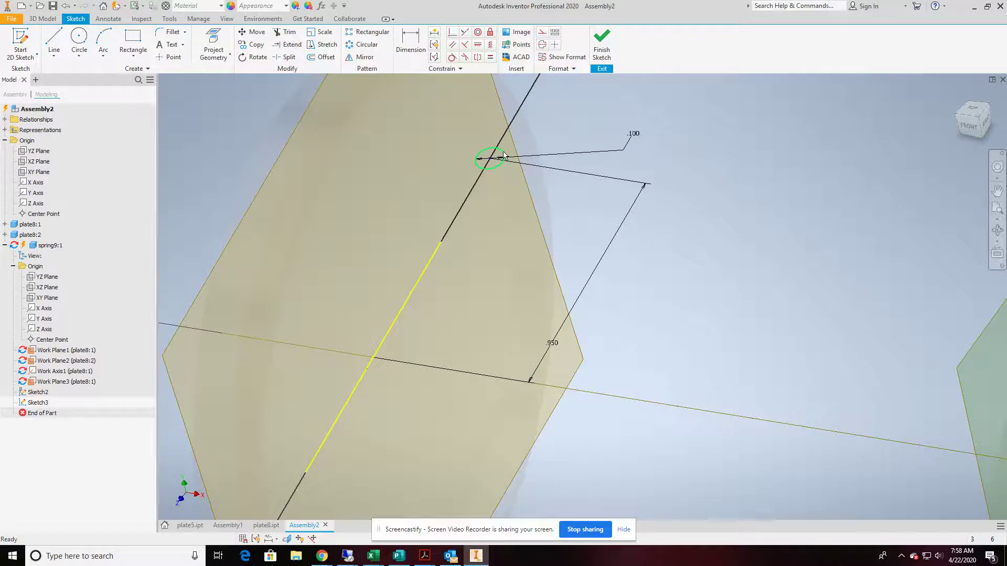
pyautogui.click(492, 162)
pyautogui.moveTo(492, 162); pyautogui.dragTo(524, 169)
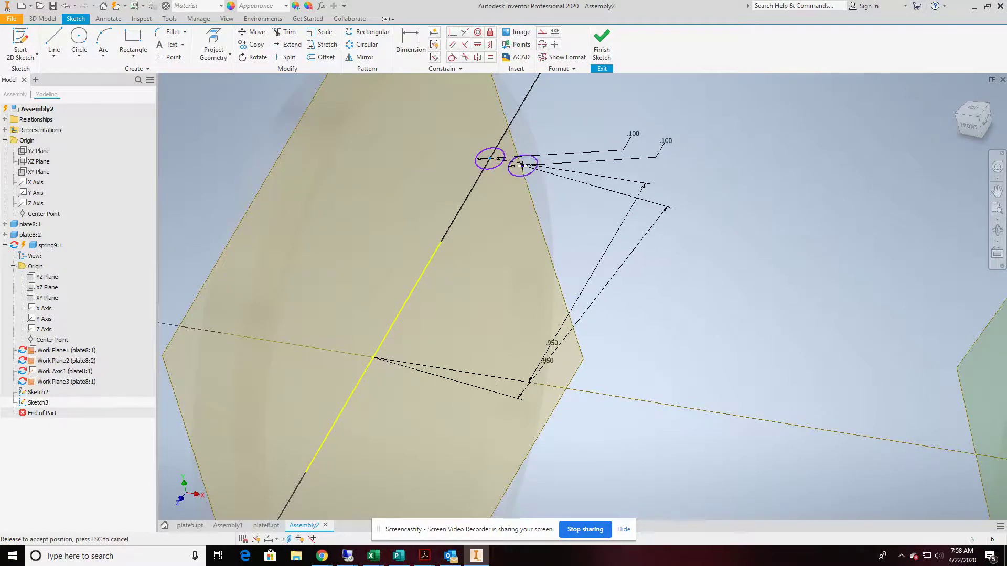
pyautogui.click(413, 43)
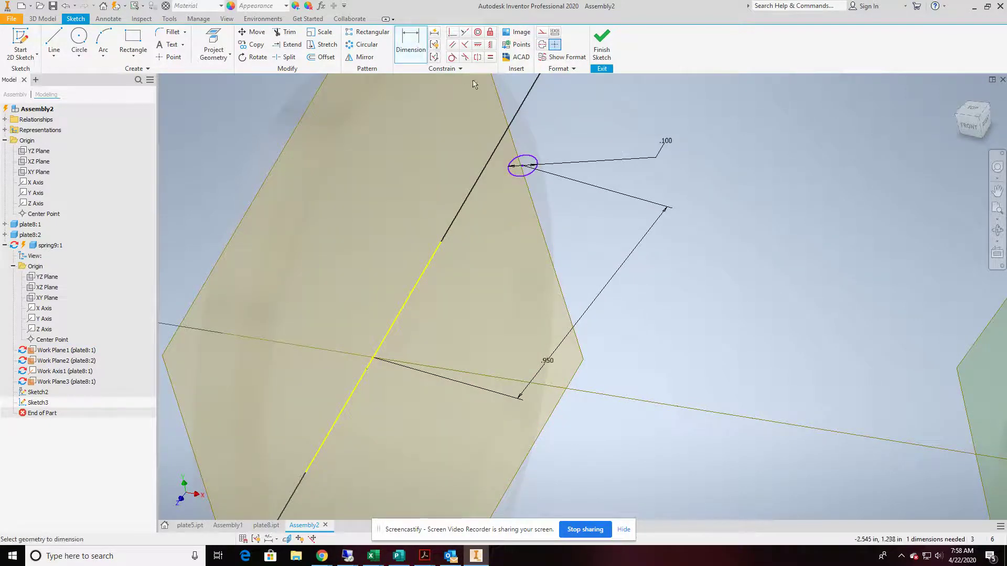
pyautogui.click(523, 167)
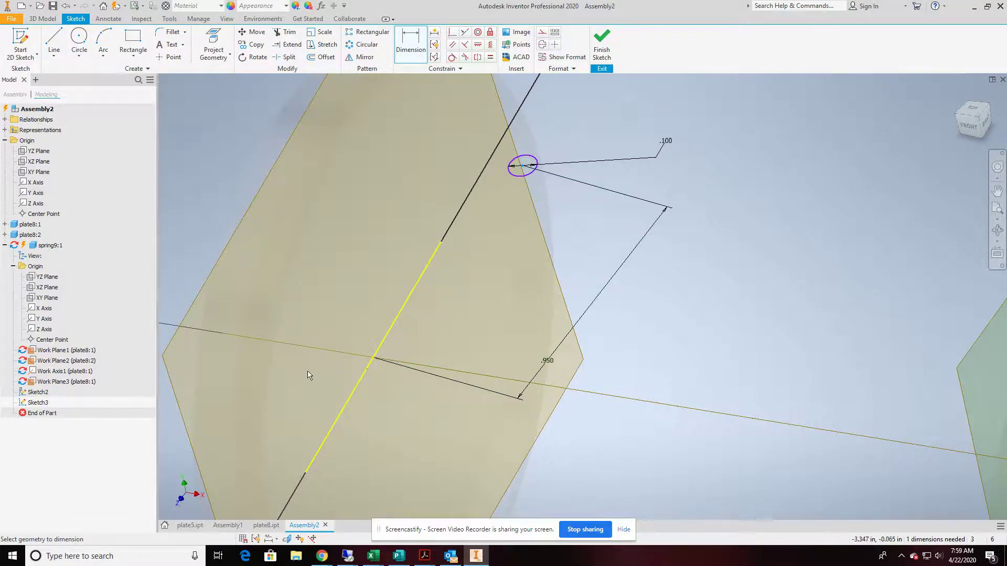
pyautogui.click(373, 360)
pyautogui.click(548, 126)
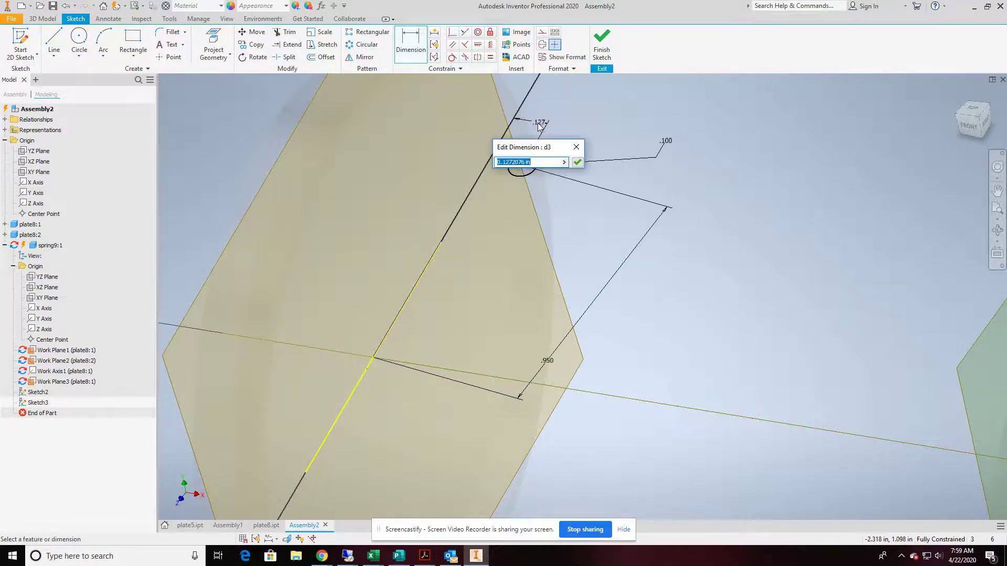
pyautogui.write('0')
pyautogui.press('Return')
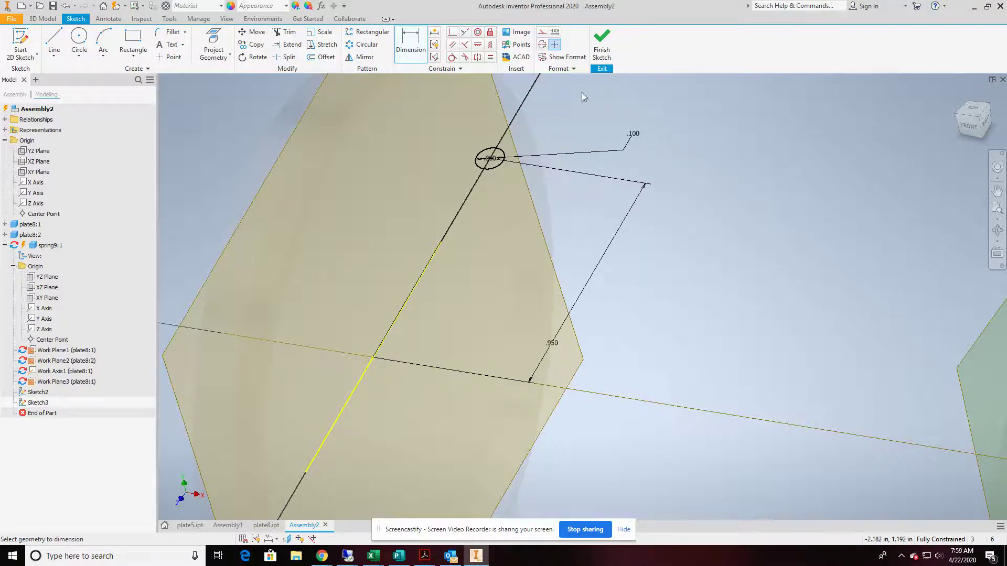
pyautogui.click(612, 53)
pyautogui.scroll(4, 697, 166)
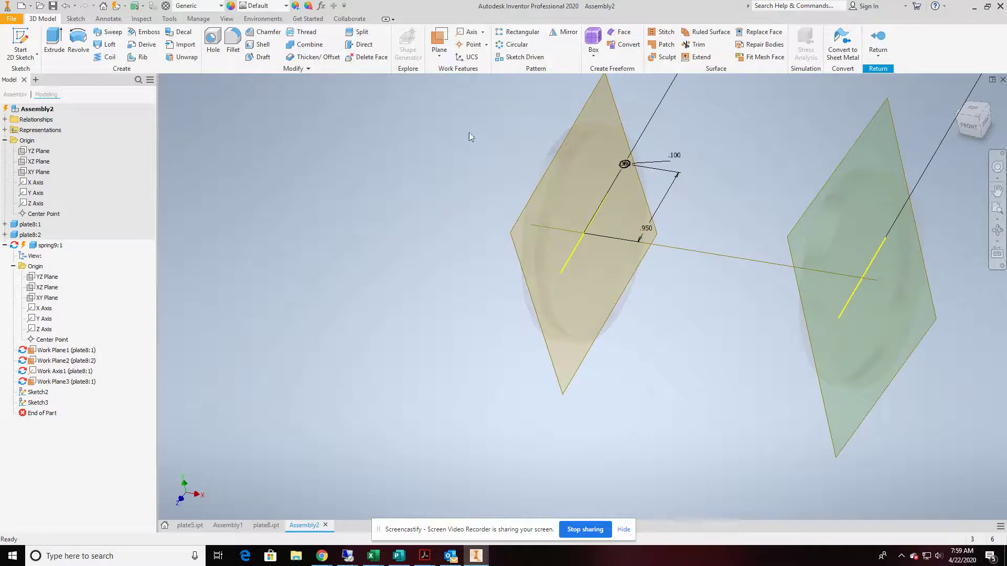
pyautogui.scroll(3, 765, 142)
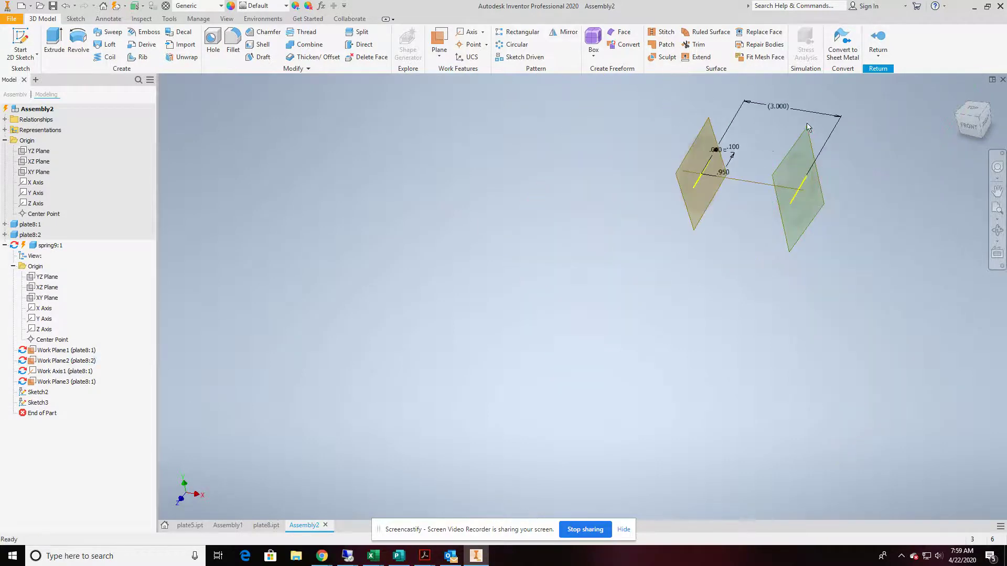
# - Create Coil1 around the work axis as Revolution and Height, height springh, 5 revolutions
pyautogui.scroll(-5, 808, 128)
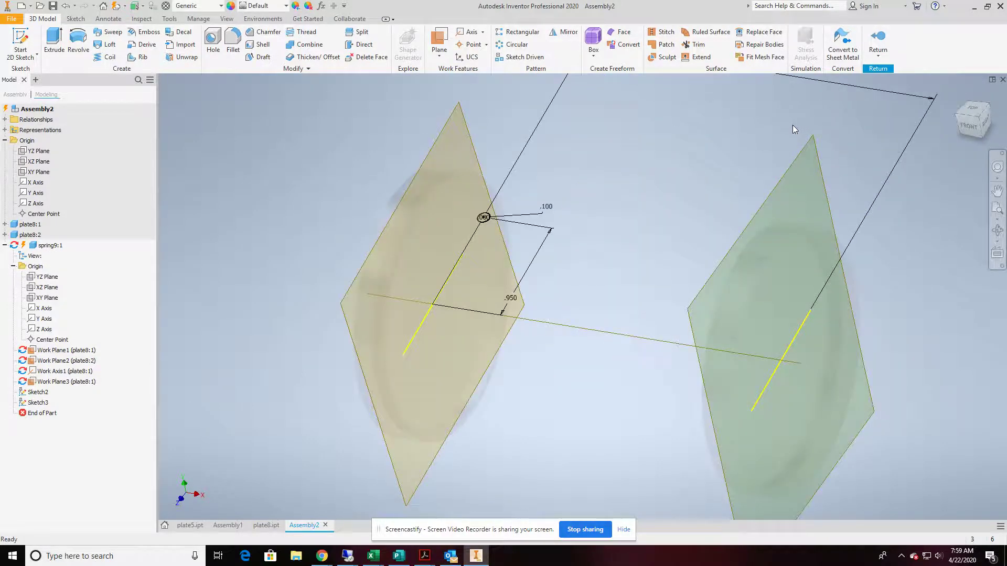
pyautogui.click(108, 58)
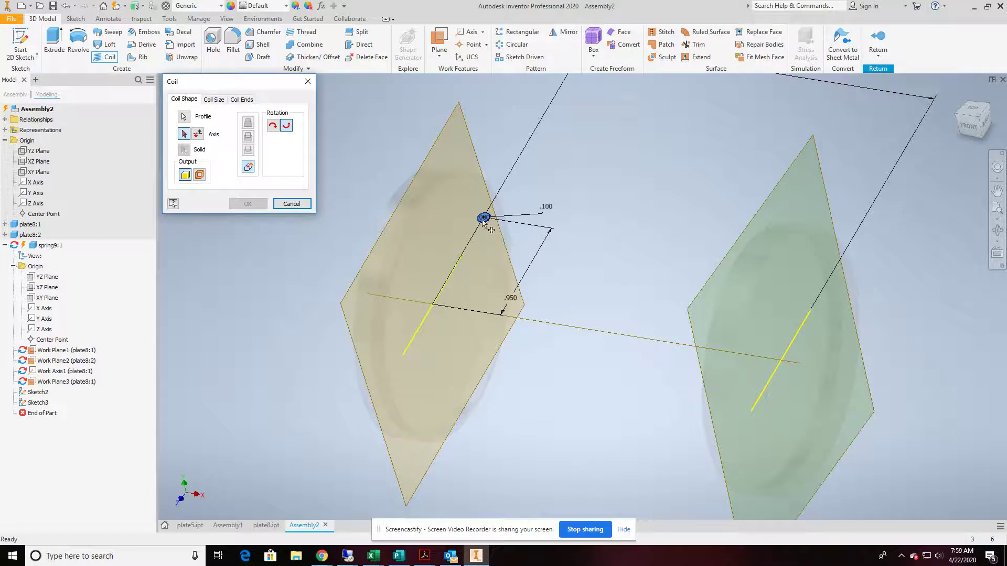
pyautogui.click(604, 334)
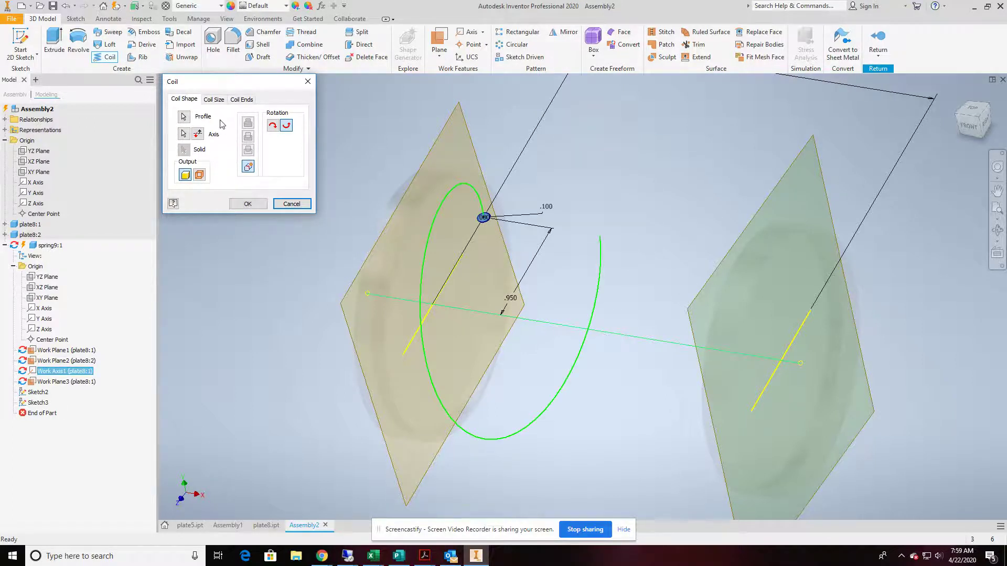
pyautogui.click(215, 100)
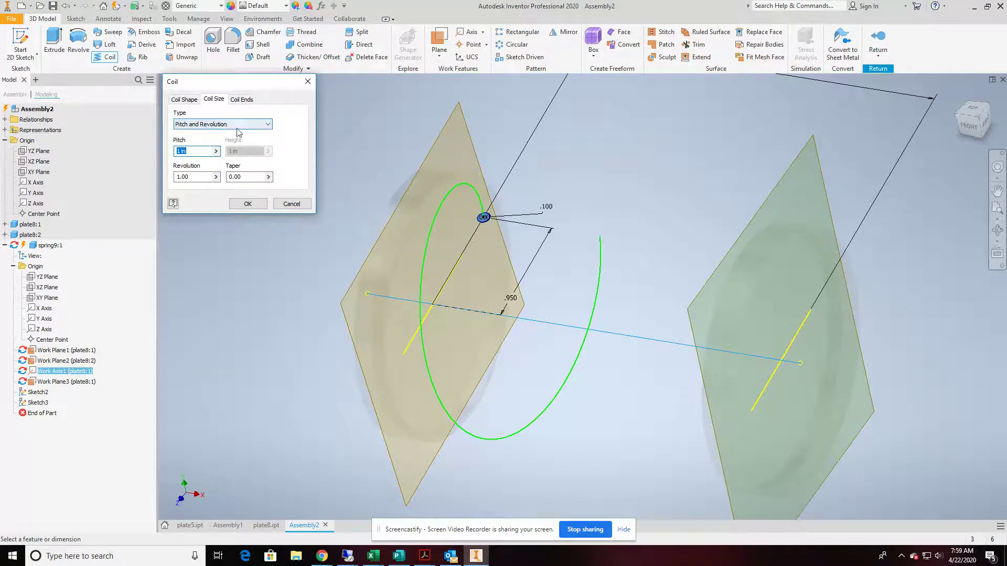
pyautogui.click(271, 126)
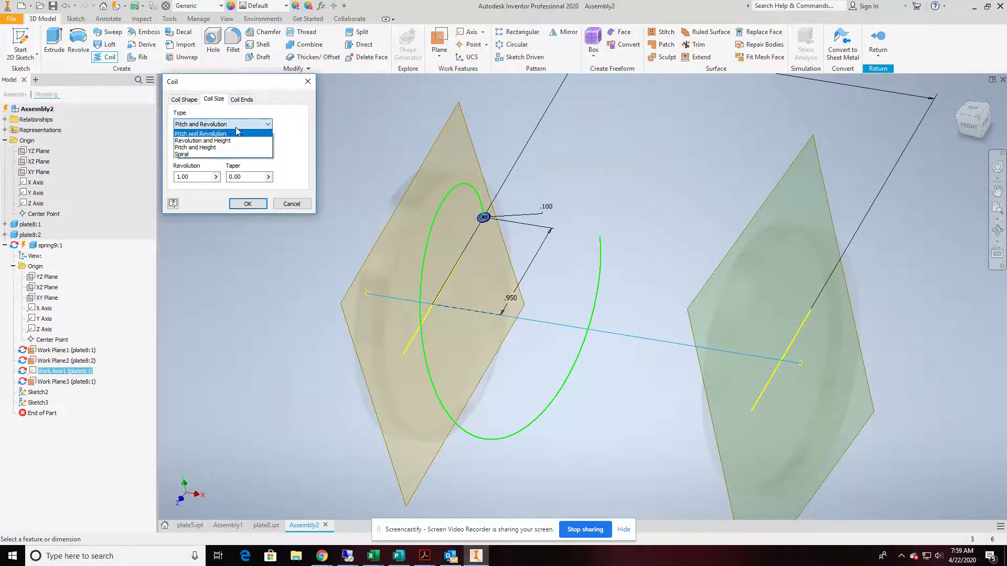
pyautogui.click(208, 140)
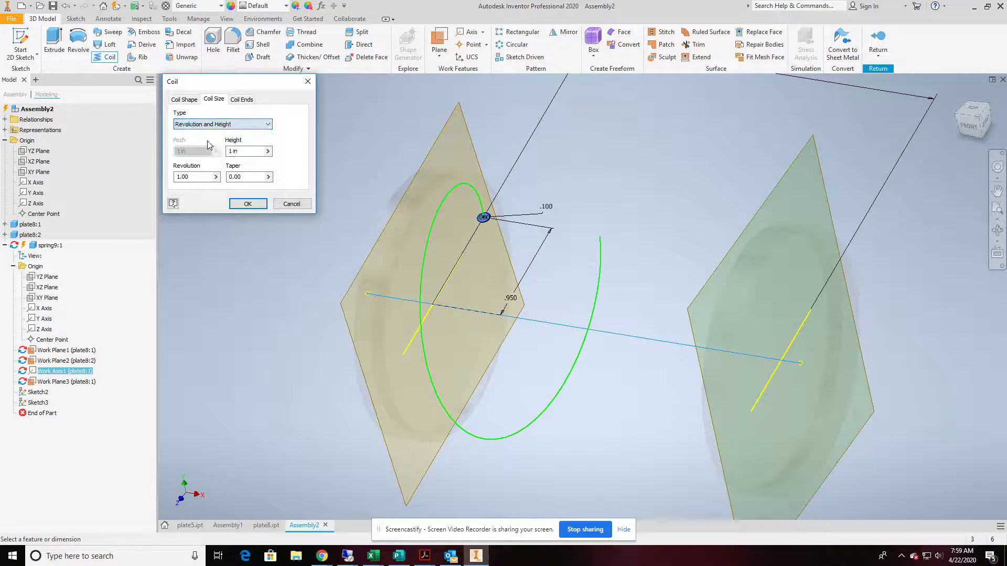
pyautogui.doubleClick(236, 152)
pyautogui.moveTo(240, 152); pyautogui.dragTo(213, 153)
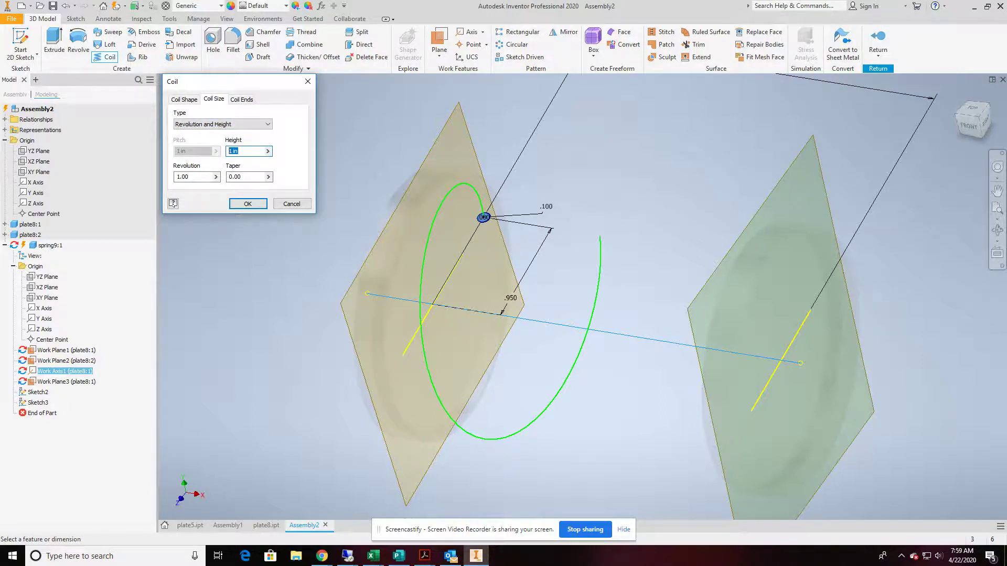
pyautogui.write('springh')
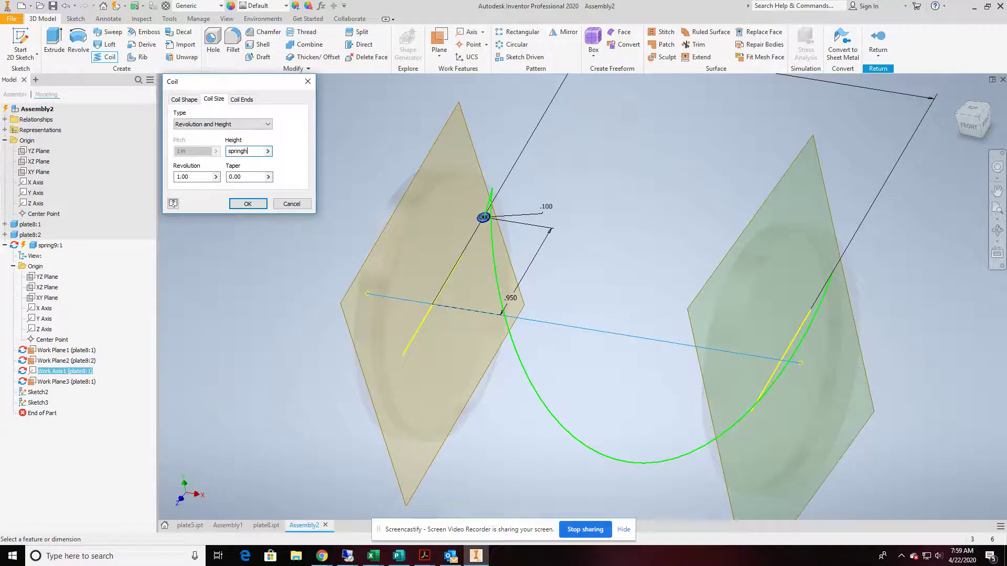
pyautogui.moveTo(203, 178); pyautogui.dragTo(179, 177)
pyautogui.write('5')
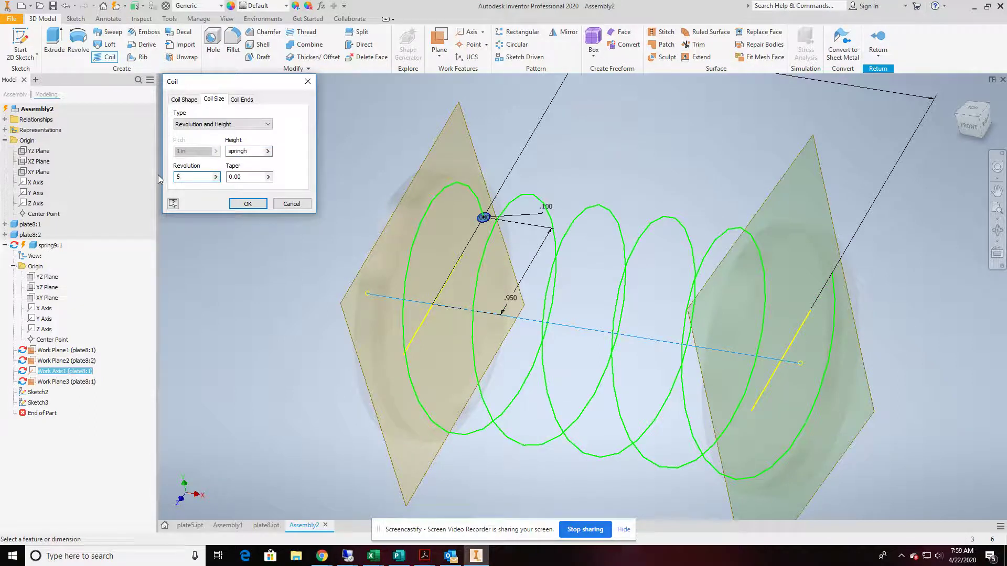
pyautogui.click(247, 204)
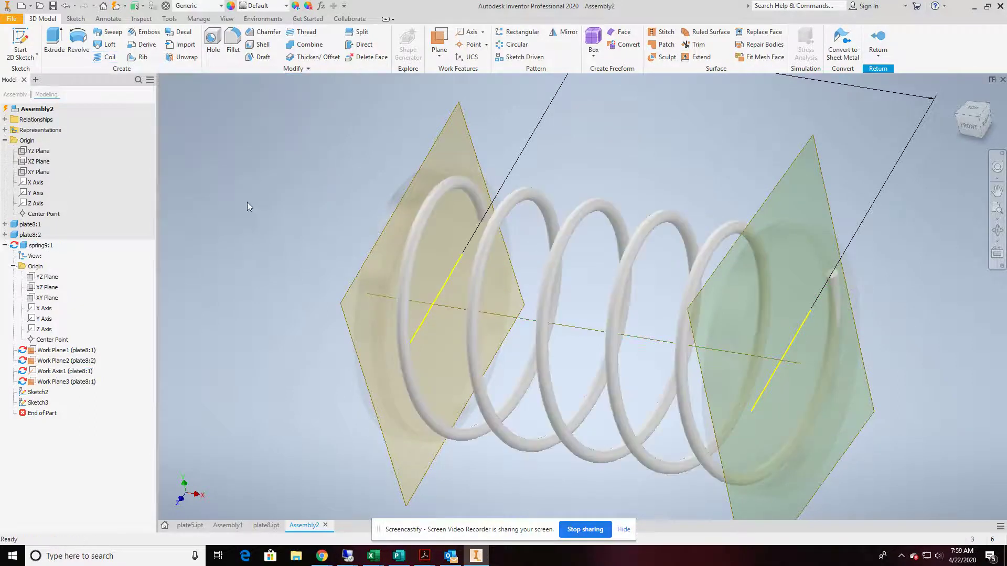
# - Choose Gold from the Quick Access material list for the spring9 coil
pyautogui.click(221, 6)
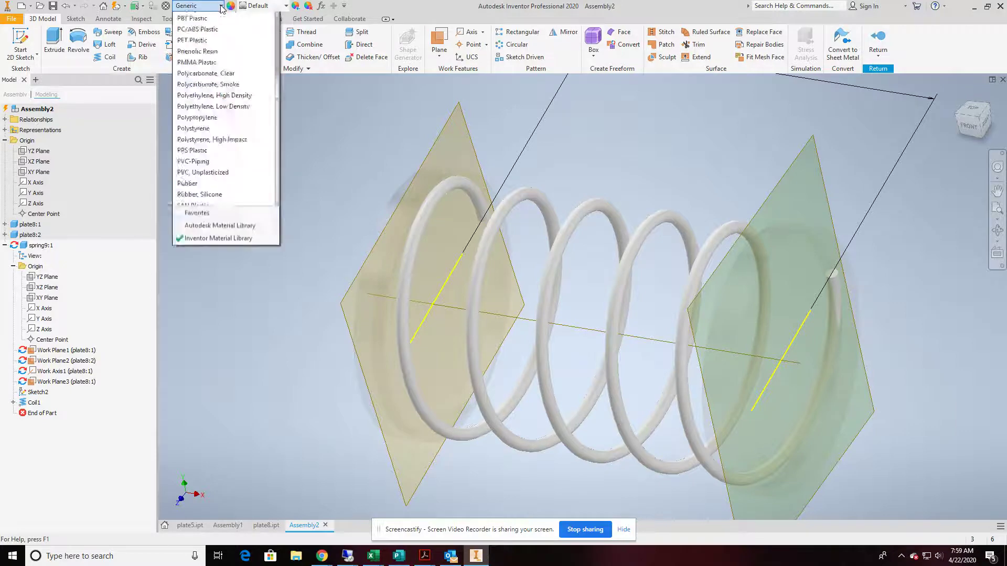
pyautogui.scroll(5, 231, 105)
pyautogui.click(230, 59)
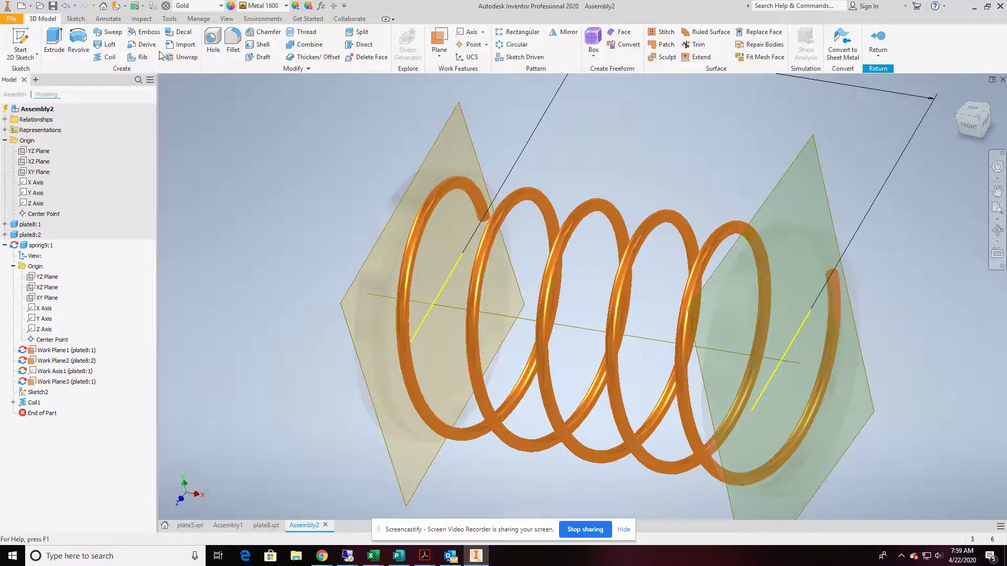
# - Split the coil in Trim Solid mode at Work Plane1, then at Work Plane2
pyautogui.click(357, 33)
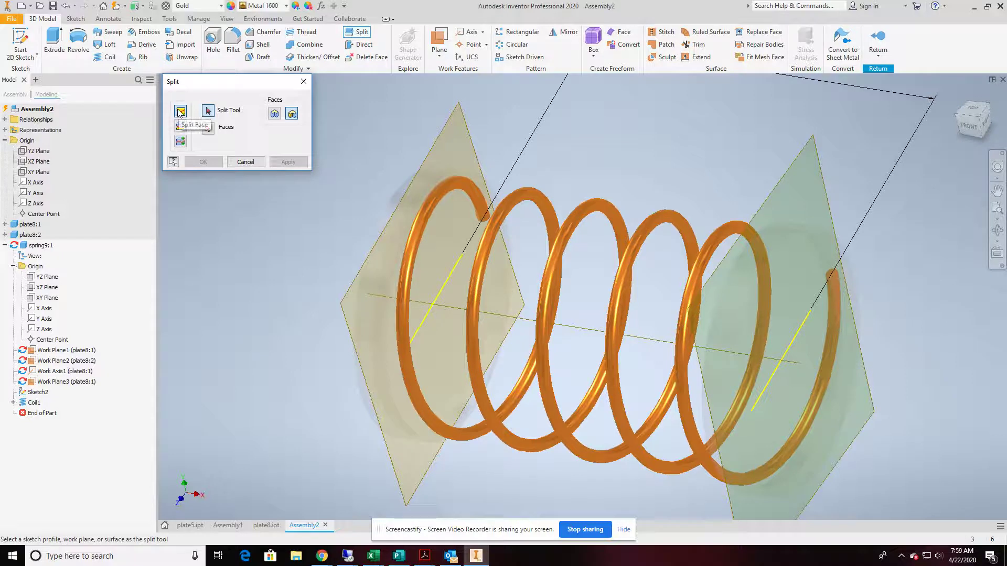
pyautogui.click(180, 128)
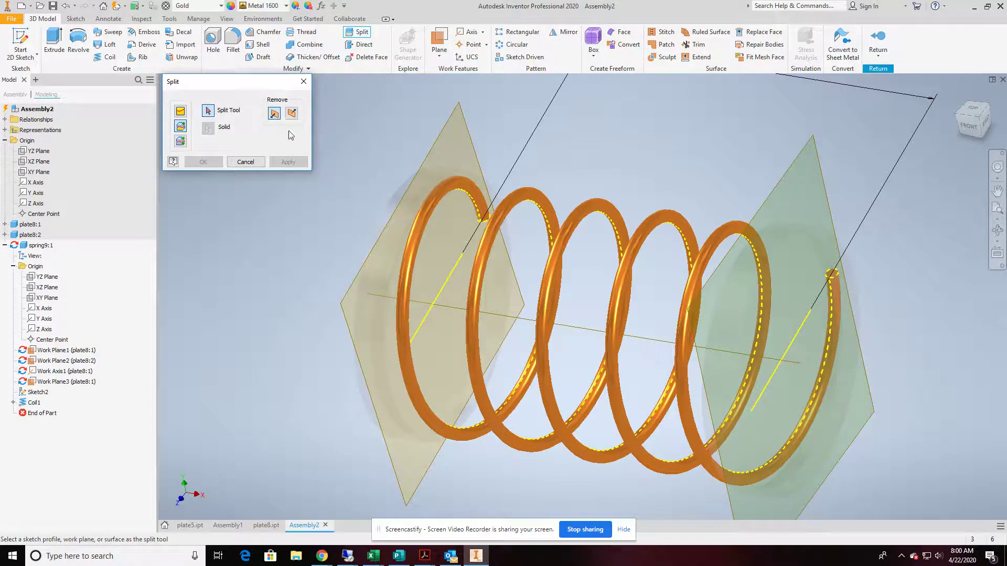
pyautogui.click(440, 139)
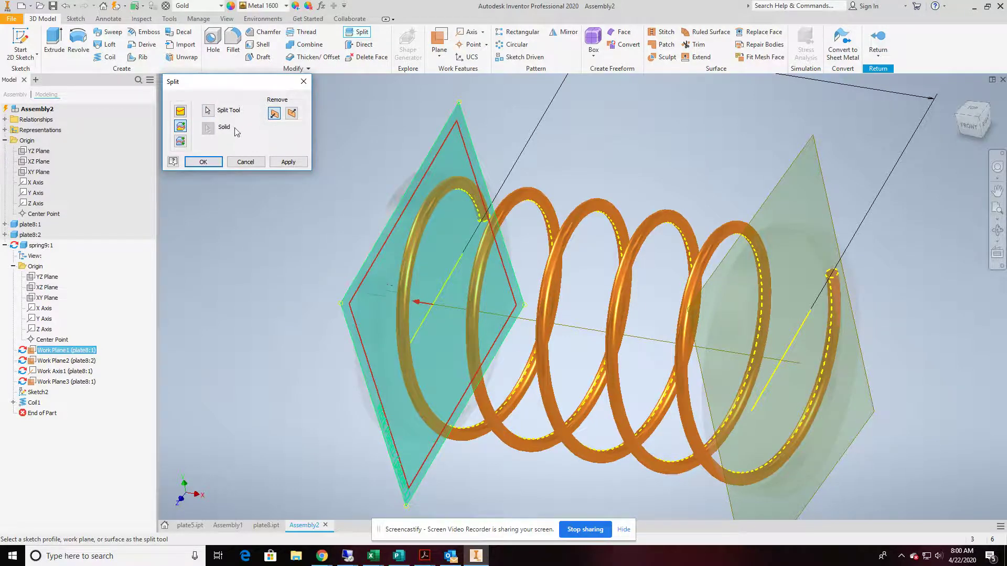
pyautogui.click(291, 163)
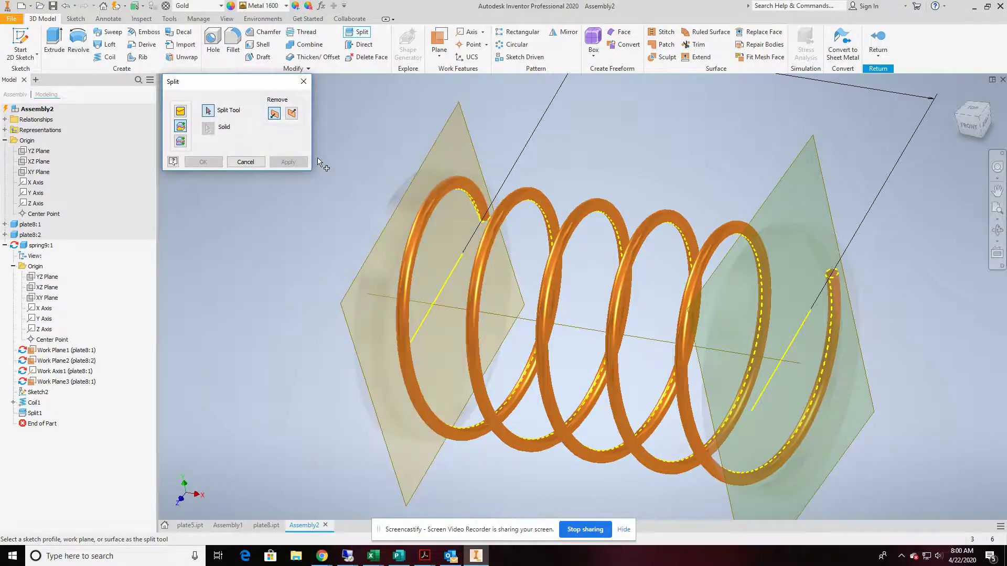
pyautogui.click(783, 183)
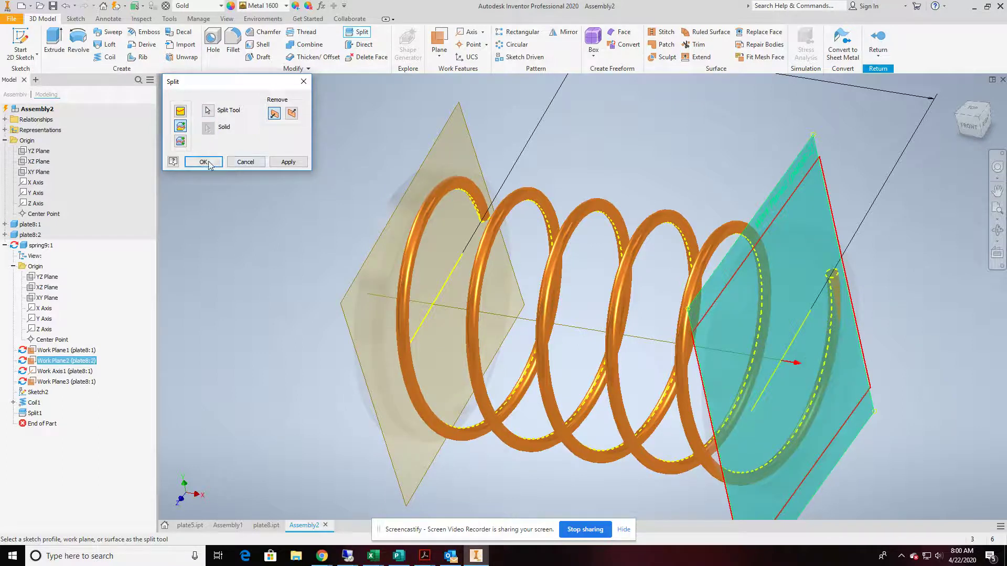
pyautogui.click(203, 162)
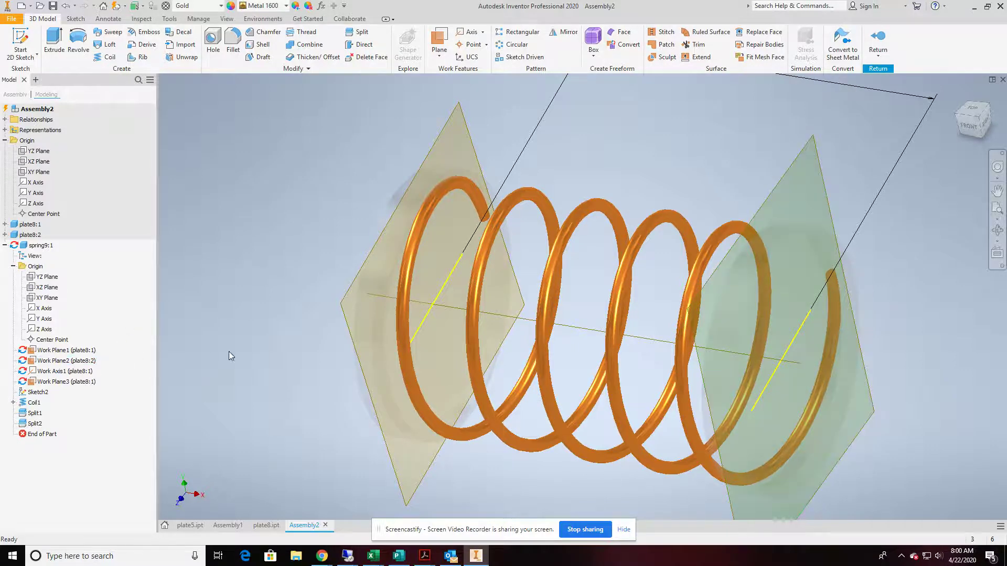
# - Hide Work Plane1 through Work Plane3 and the work axis
pyautogui.scroll(-3, 279, 342)
pyautogui.scroll(3, 279, 340)
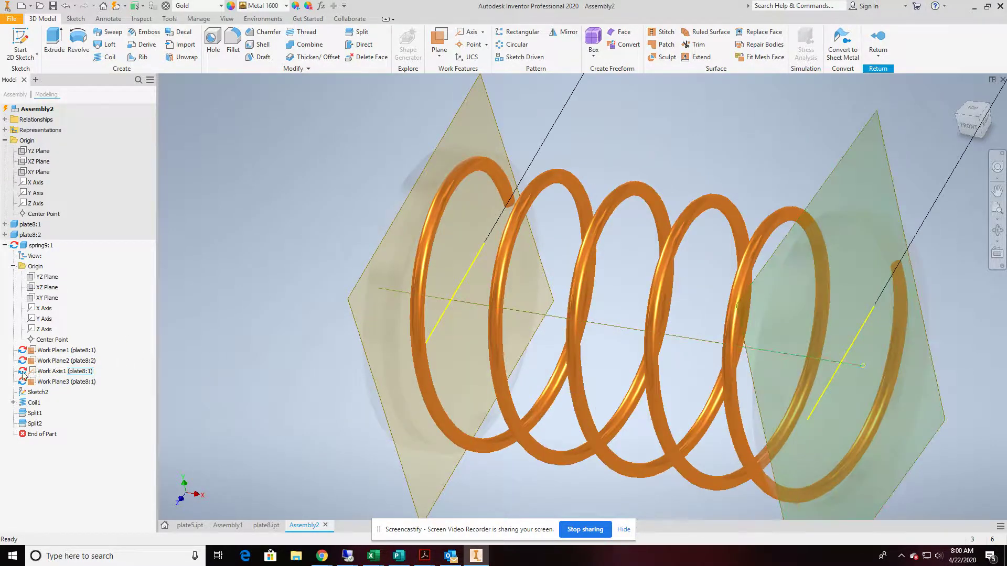
pyautogui.click(44, 351)
pyautogui.keyDown('ctrl'); pyautogui.click(54, 382); pyautogui.keyUp('ctrl')
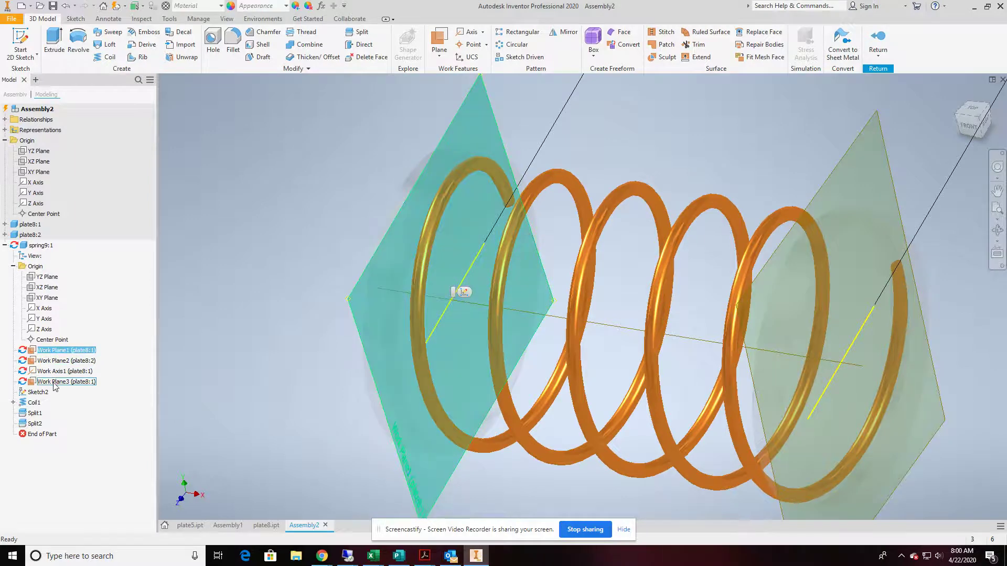
pyautogui.keyDown('shift'); pyautogui.click(53, 382); pyautogui.keyUp('shift')
pyautogui.rightClick(53, 383)
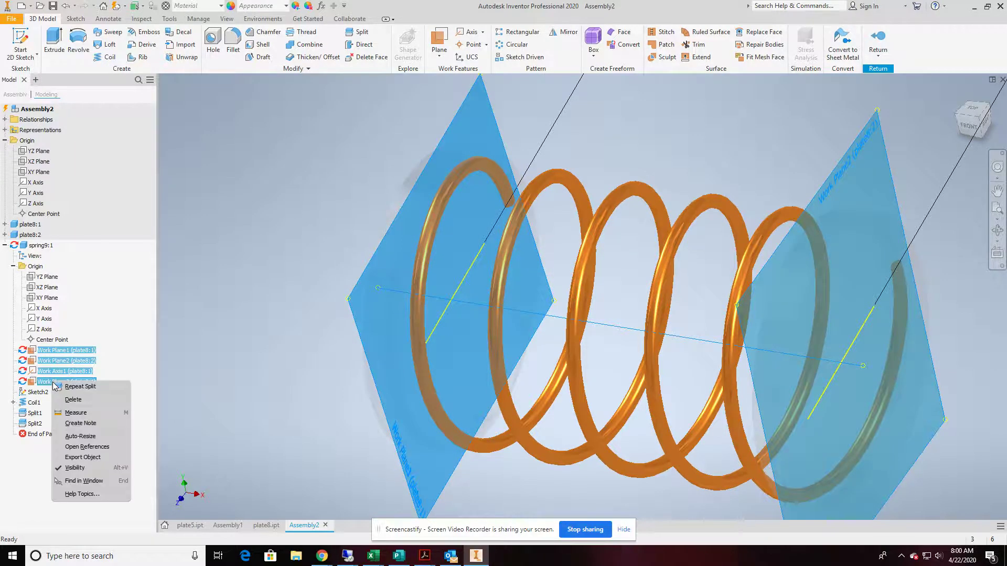
pyautogui.click(82, 468)
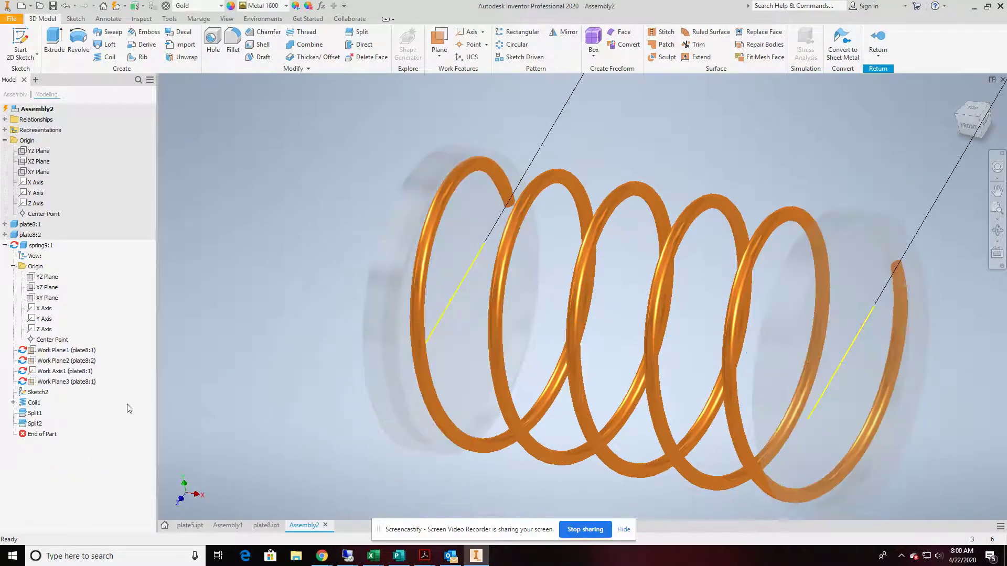
# - Turn off Sketch2's visibility so only the gold coil shows
pyautogui.click(38, 393)
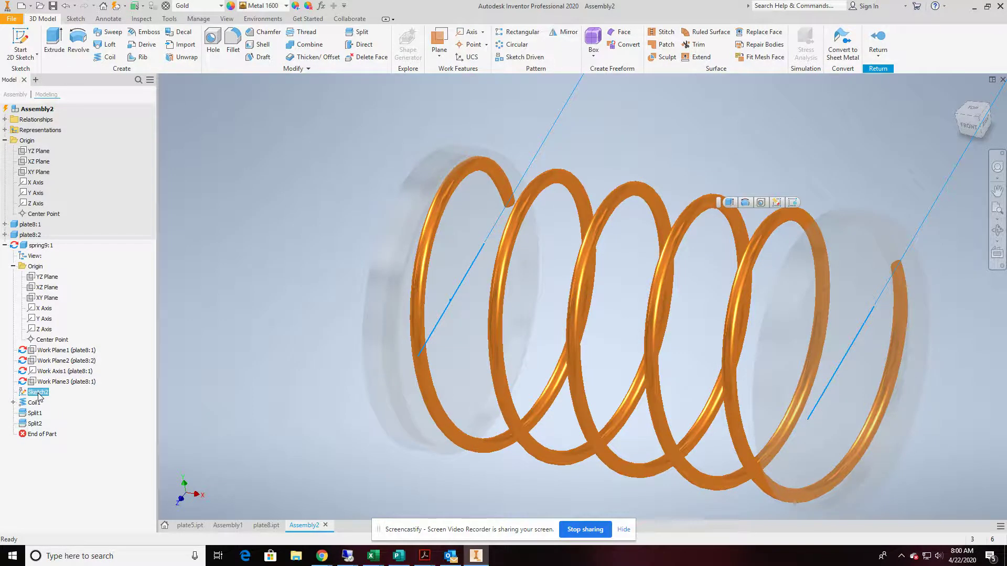
pyautogui.scroll(-4, 642, 261)
pyautogui.scroll(2, 506, 272)
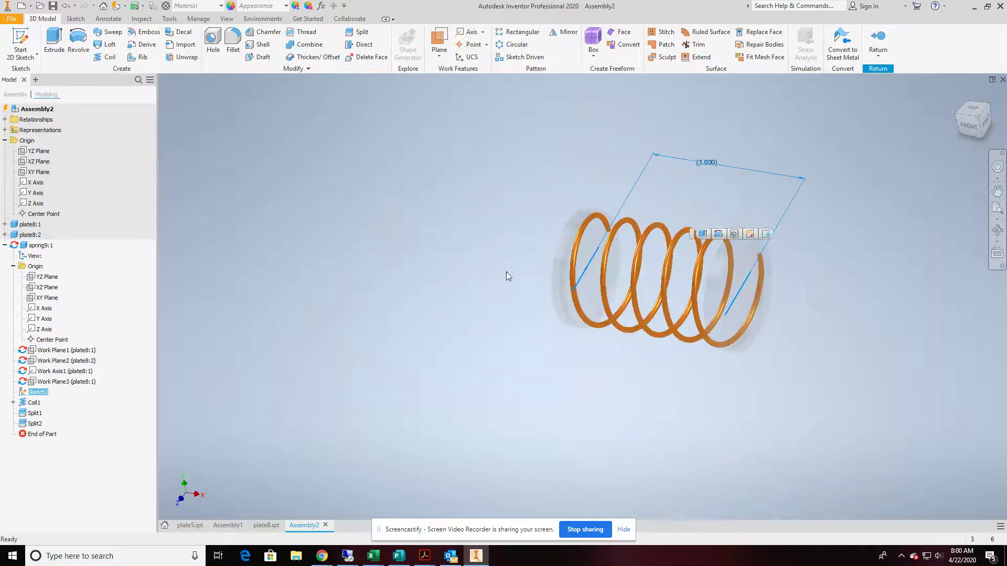
pyautogui.rightClick(38, 393)
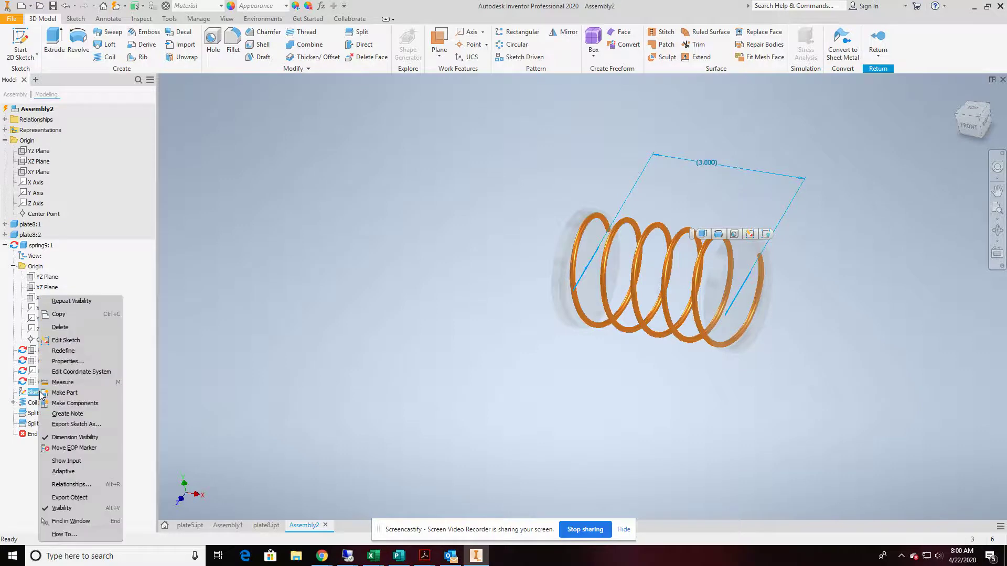
pyautogui.click(87, 507)
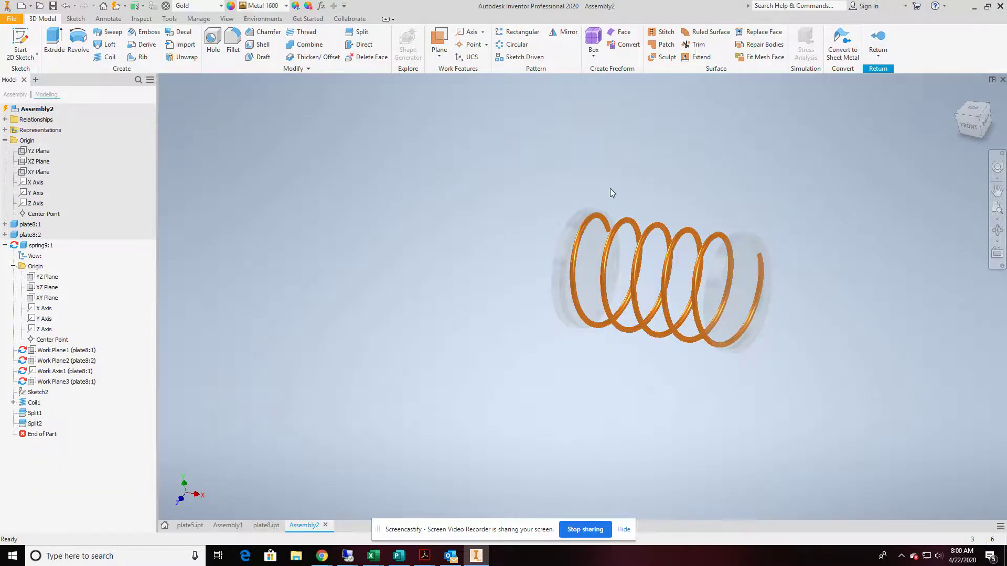
# - Return to the assembly and orbit the spring and plates to a new angle
pyautogui.click(875, 46)
pyautogui.scroll(2, 748, 205)
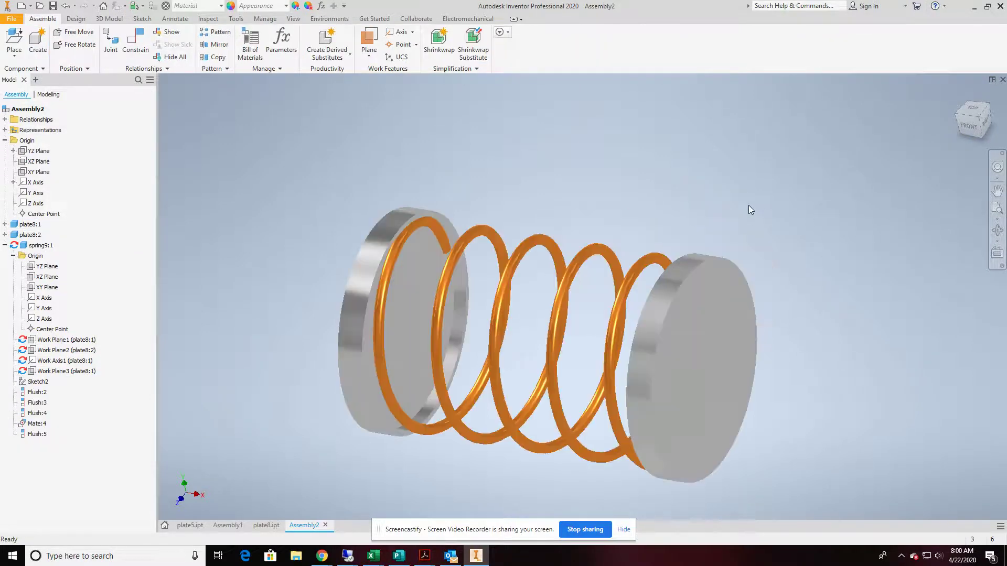
pyautogui.click(996, 229)
pyautogui.moveTo(537, 327); pyautogui.dragTo(634, 191)
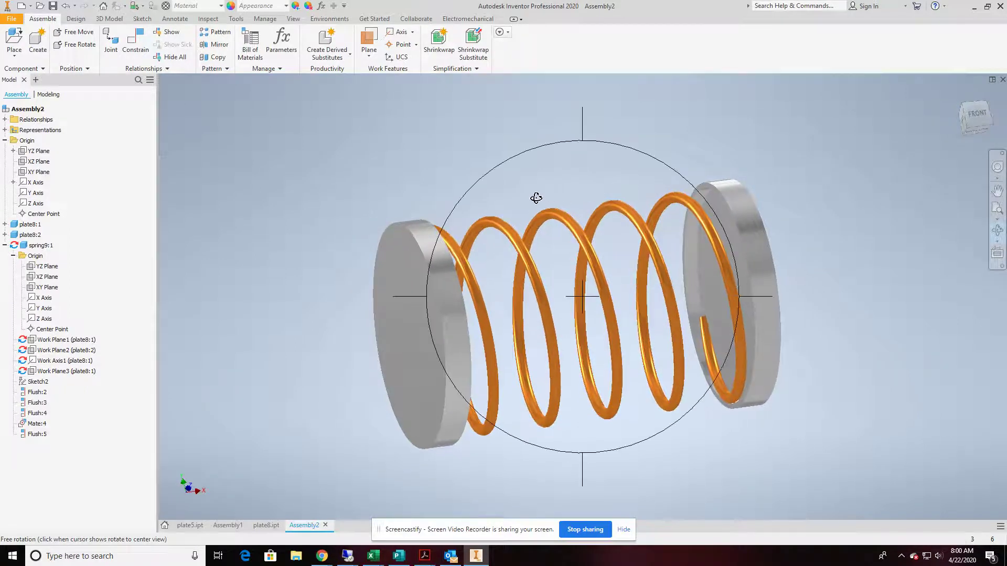
pyautogui.press('Escape')
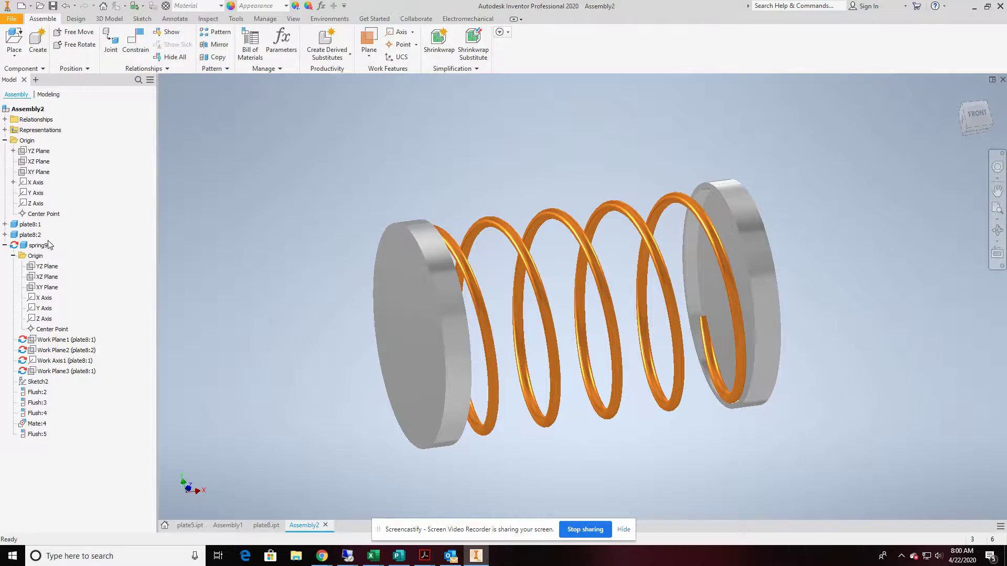
# - Open the Drive dialog for plate8:2's 3.000 in offset constraint
pyautogui.click(5, 235)
pyautogui.click(35, 281)
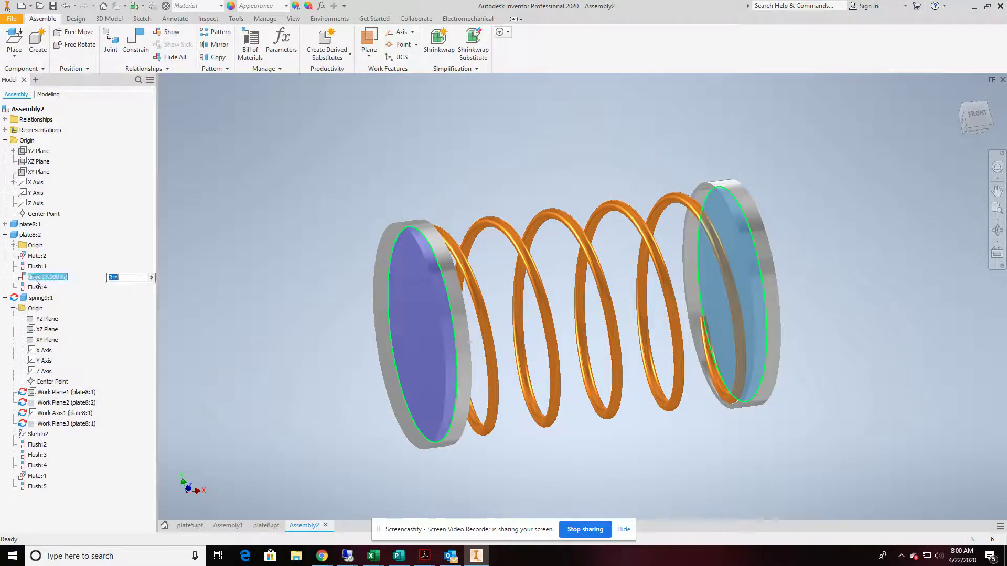
pyautogui.rightClick(35, 282)
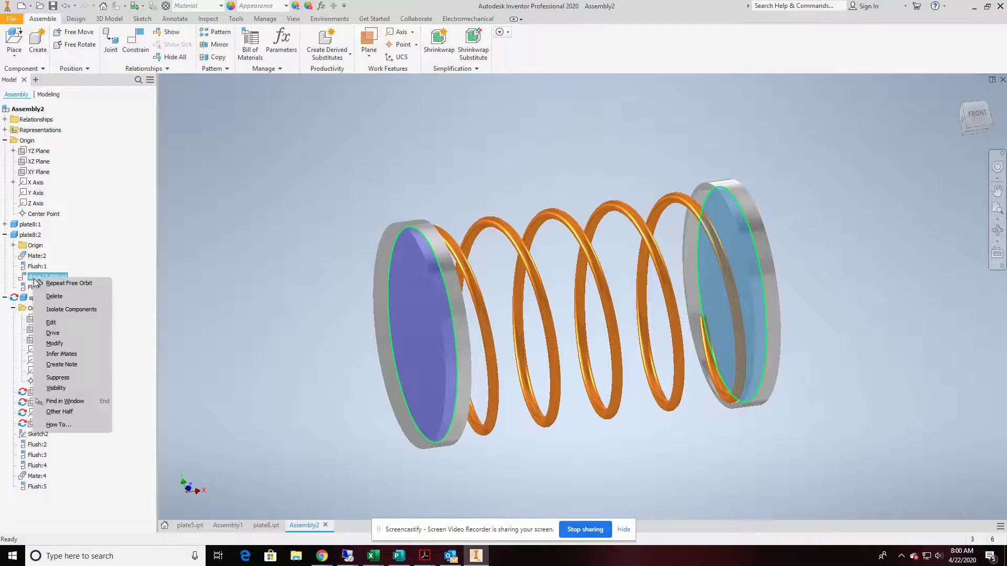
pyautogui.click(52, 334)
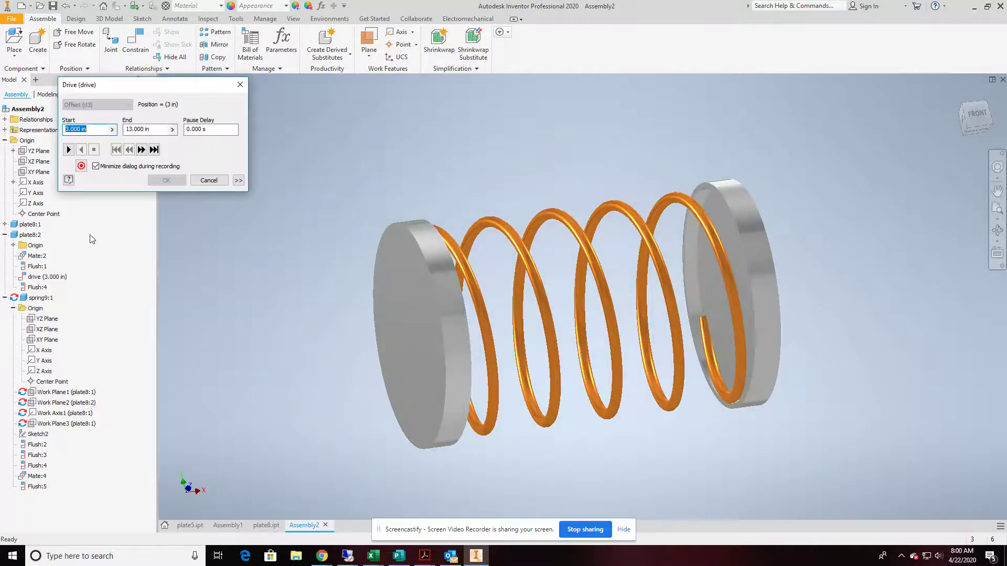
# - Drive the offset to 5 with adaptivity, 10 total steps, Start/End/Start twice, and play it forward
pyautogui.click(238, 181)
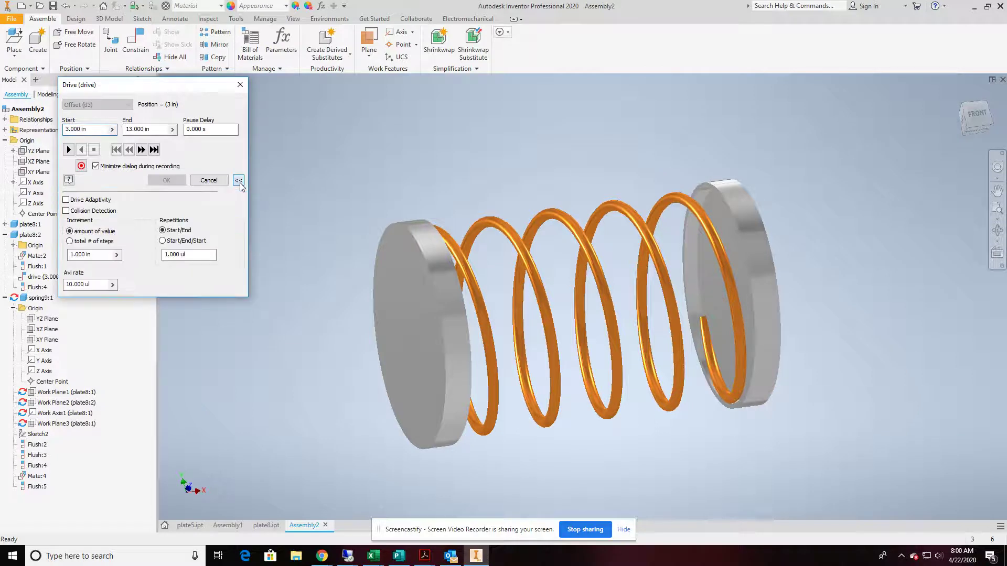
pyautogui.click(66, 200)
pyautogui.click(93, 241)
pyautogui.click(162, 240)
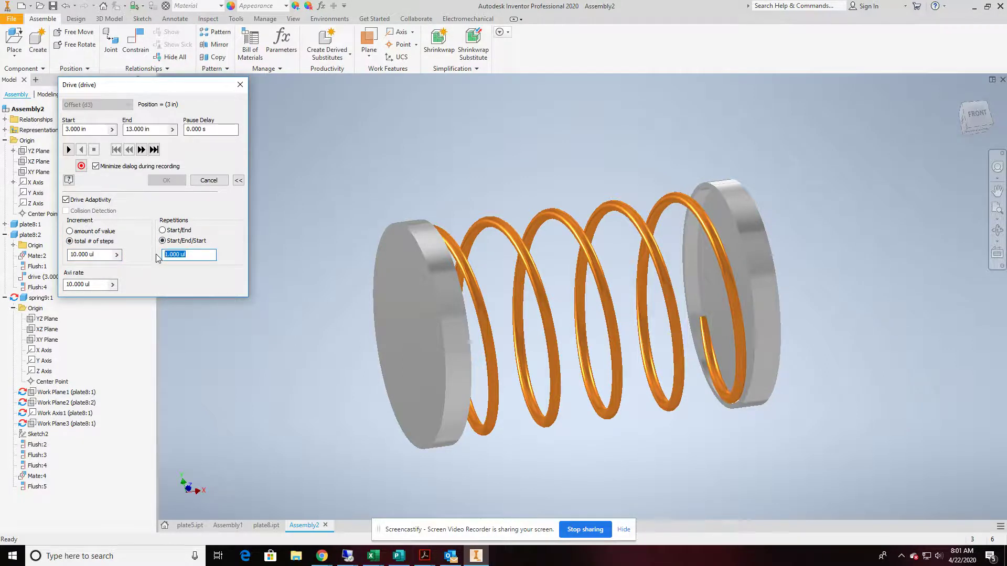
pyautogui.write('2')
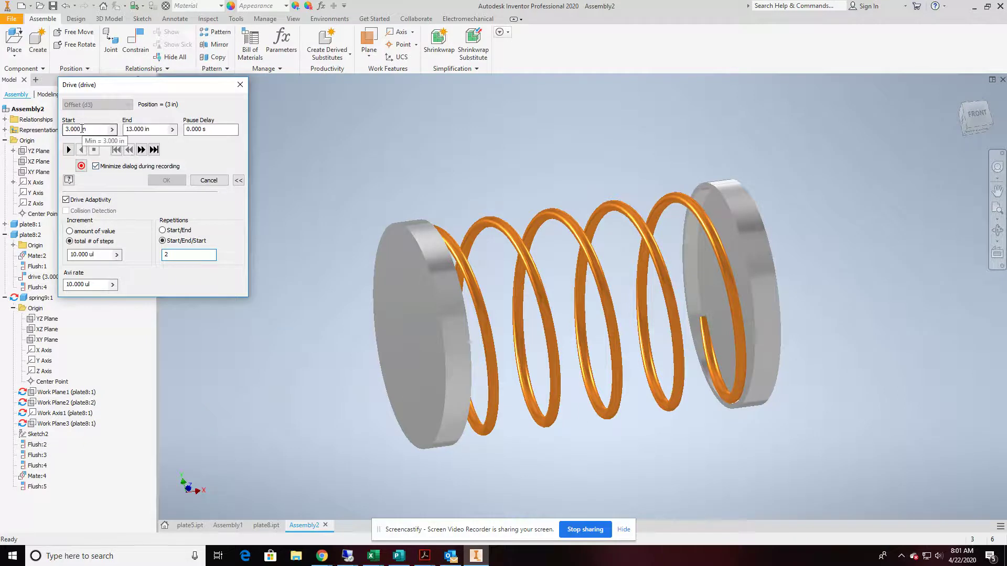
pyautogui.press('Tab')
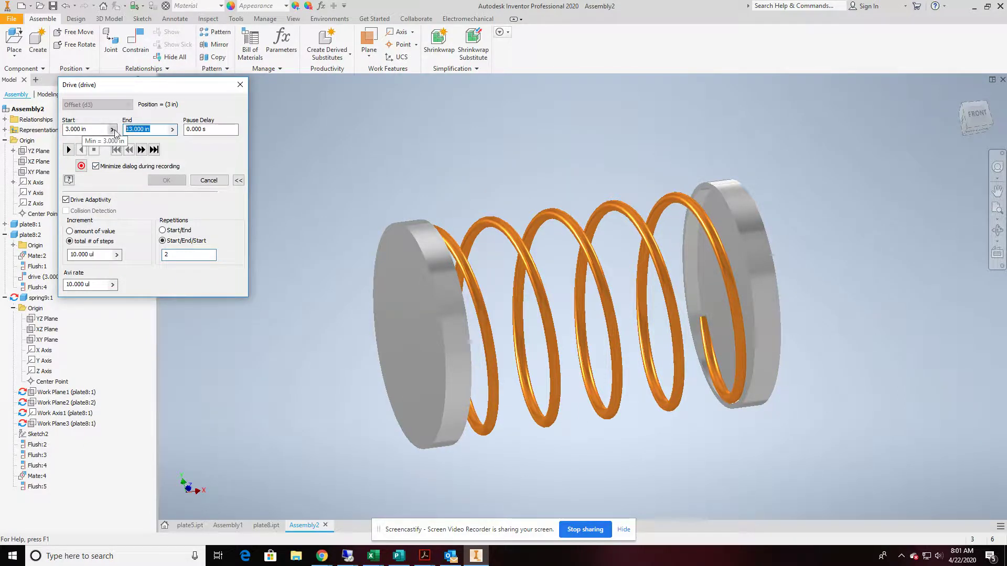
pyautogui.write('5')
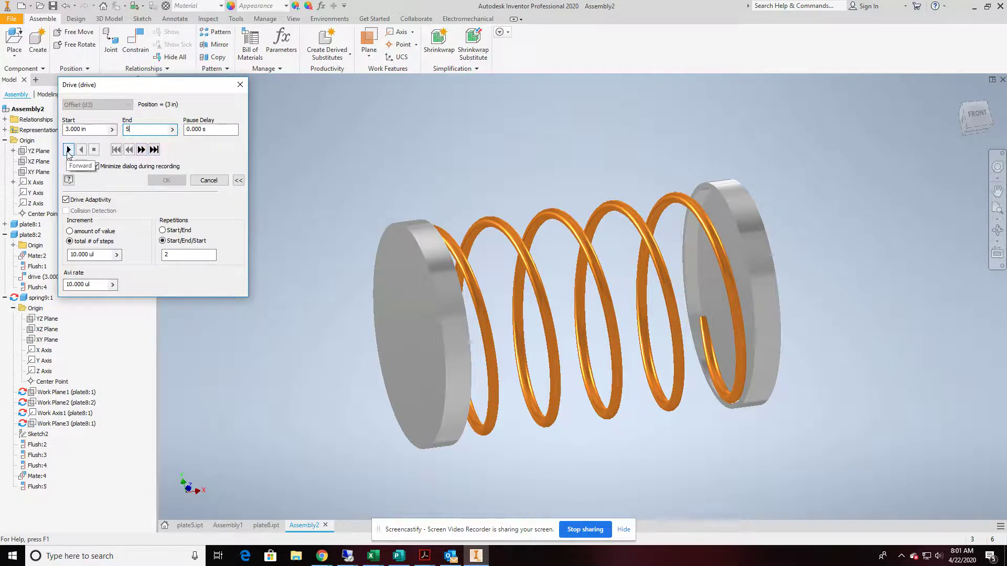
pyautogui.click(68, 150)
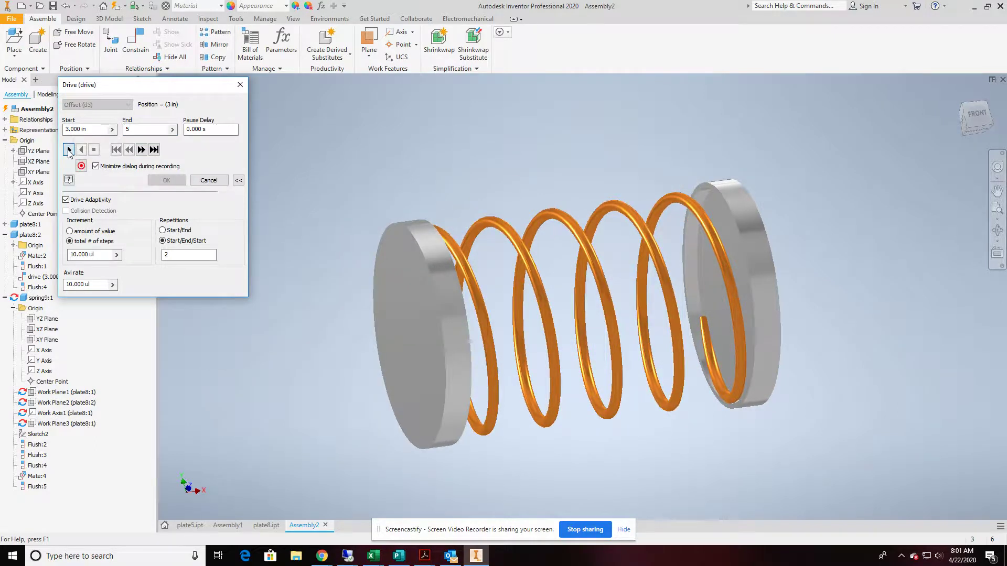
pyautogui.click(68, 150)
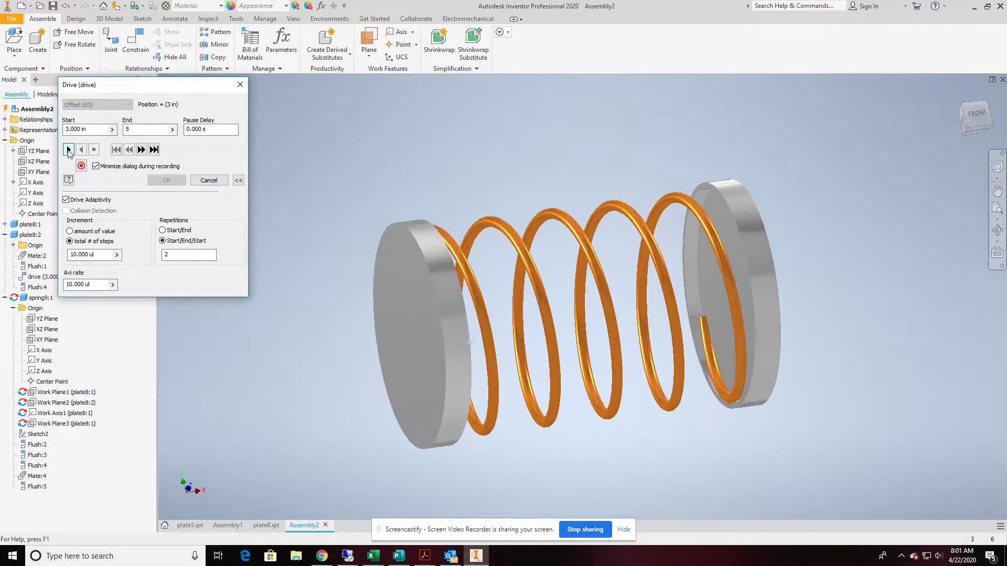